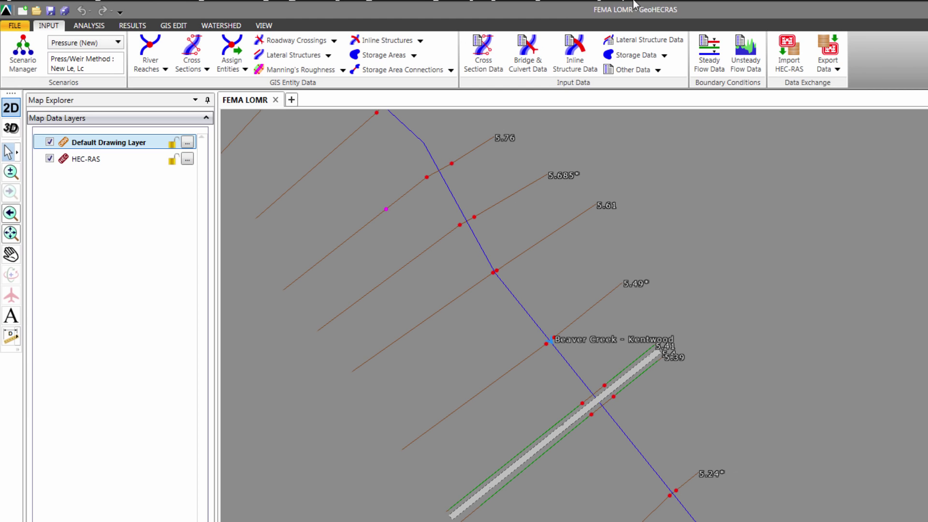
Step: Open the steady flow data and add profiles named Target #1, Target #2 and Target #3 below the 100 yr profile
{"action": "left_click", "coordinate": [706, 64]}
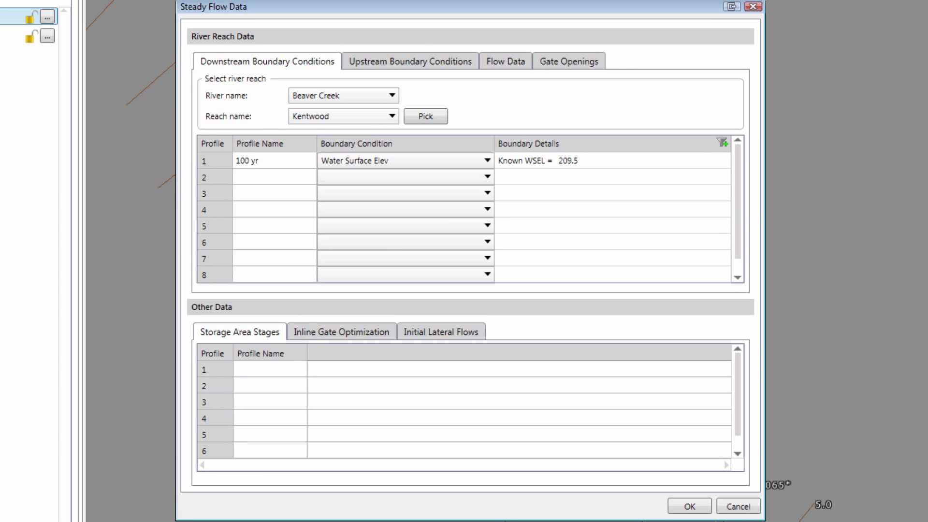
{"action": "left_click", "coordinate": [269, 181]}
{"action": "type", "text": "Target #1"}
{"action": "key", "text": "Return"}
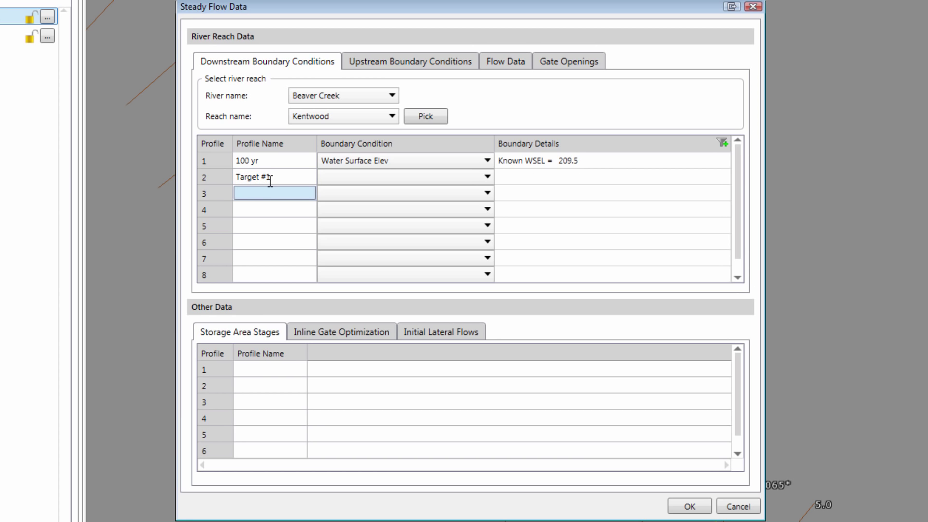
{"action": "type", "text": "Target "}
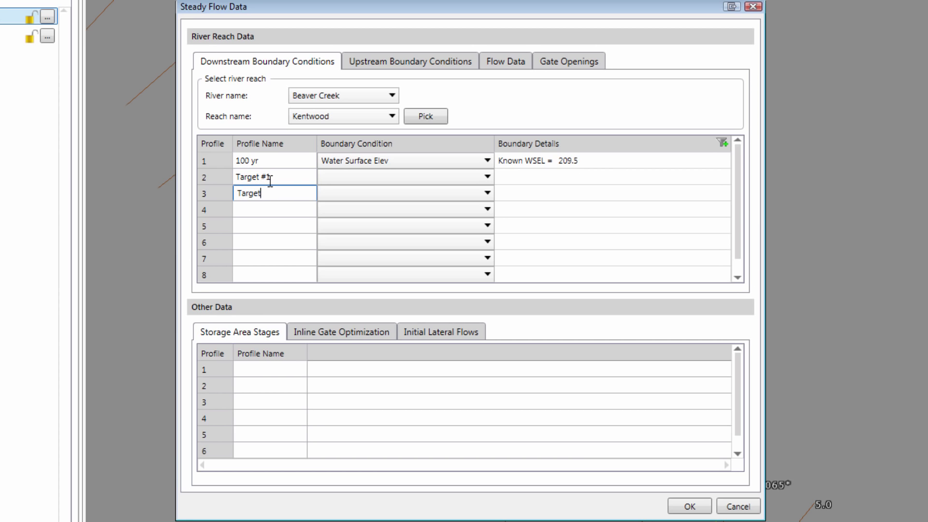
{"action": "type", "text": "#2"}
{"action": "key", "text": "Return"}
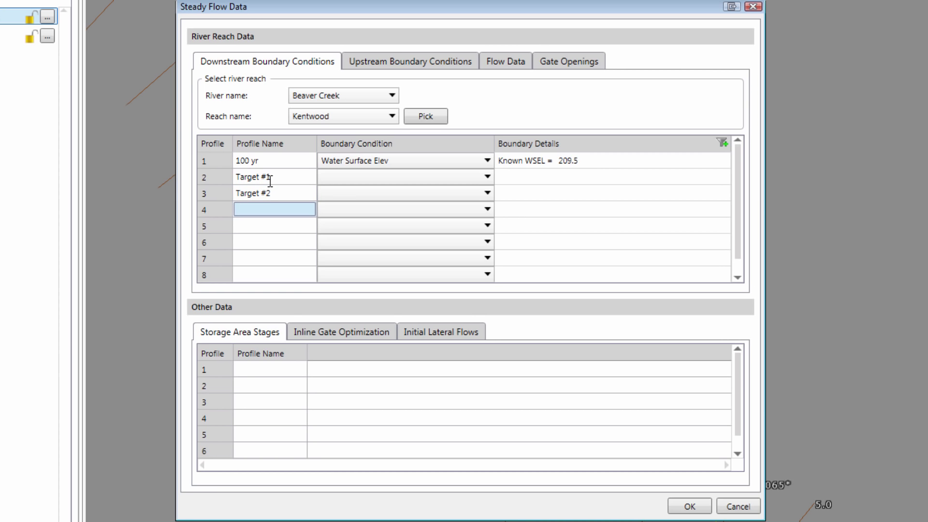
{"action": "type", "text": "Target #3"}
{"action": "key", "text": "Return"}
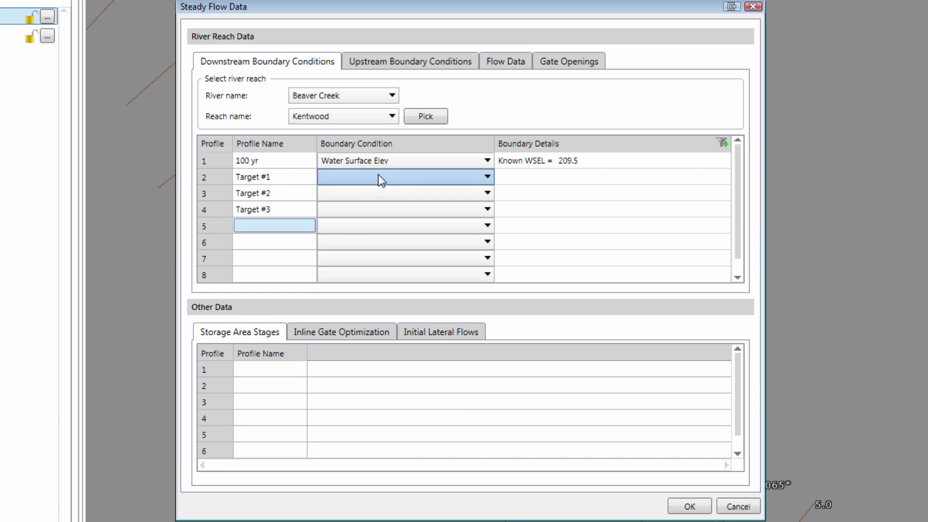
Step: Set the downstream boundary condition of Target #1, Target #2 and Target #3 to Water Surface Elev
{"action": "left_click", "coordinate": [410, 183]}
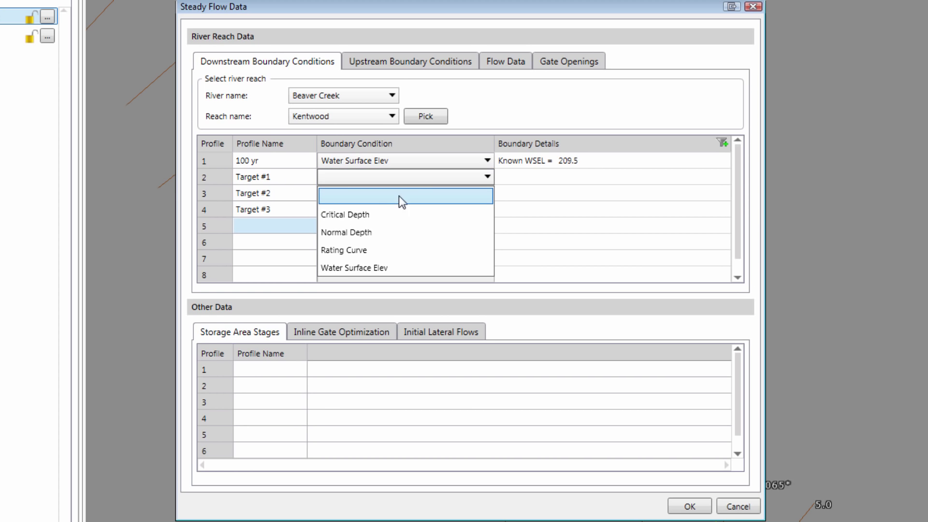
{"action": "left_click", "coordinate": [379, 267]}
{"action": "left_click", "coordinate": [379, 194]}
{"action": "left_click", "coordinate": [365, 287]}
{"action": "left_click", "coordinate": [379, 212]}
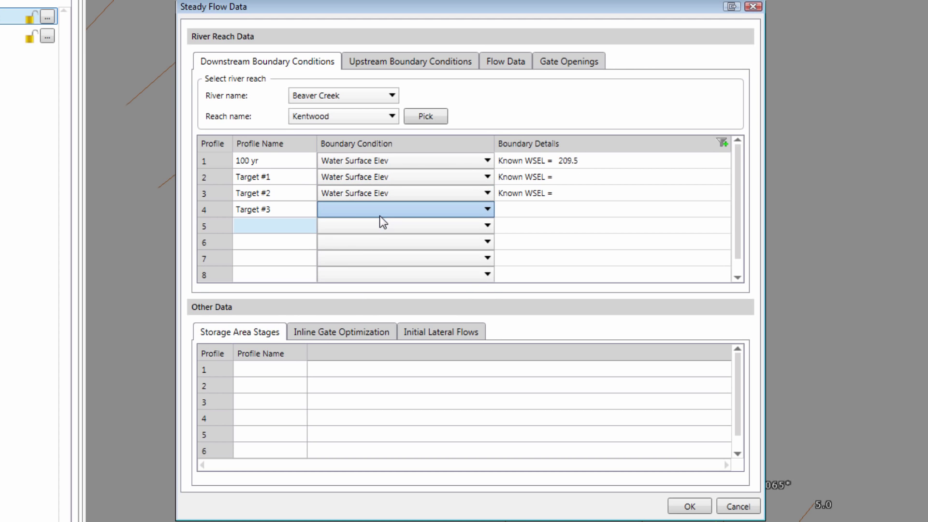
{"action": "left_click", "coordinate": [379, 300]}
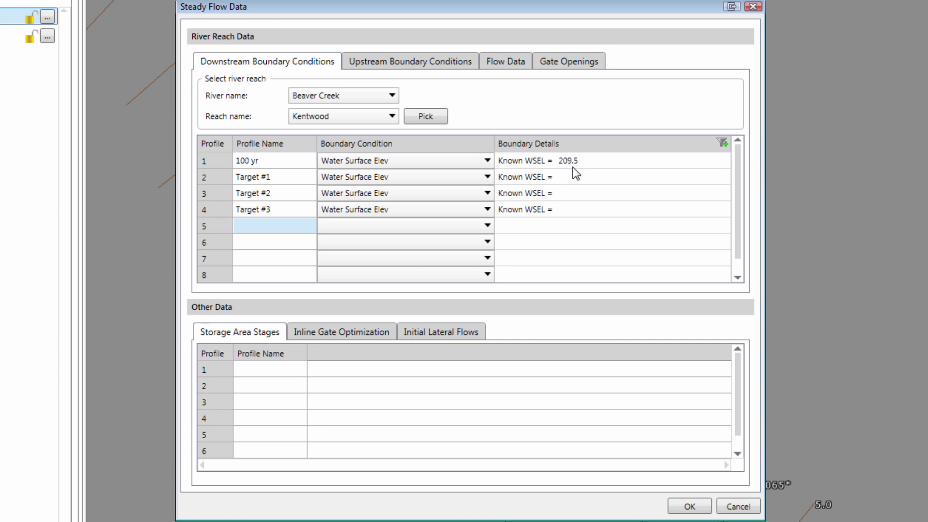
Step: Enter a known water surface elevation of 210.5 for each of the three target profiles
{"action": "left_click", "coordinate": [576, 183]}
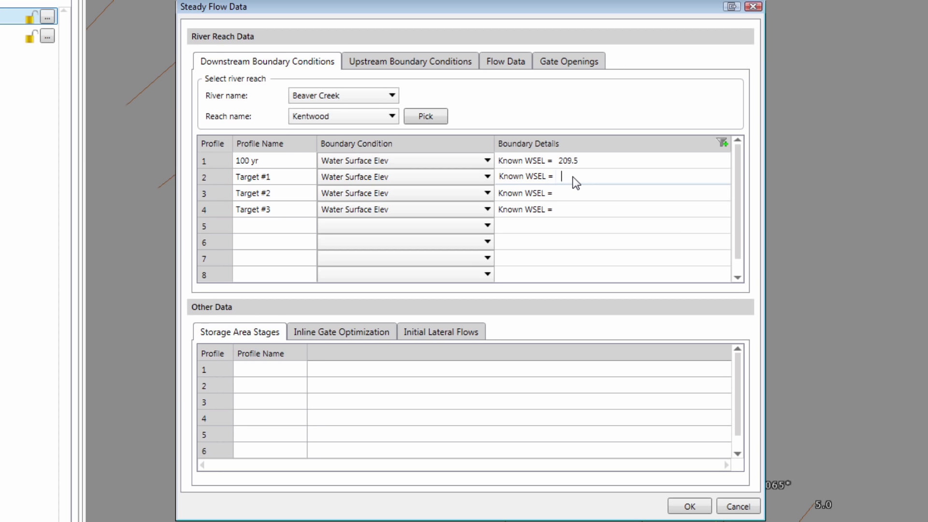
{"action": "type", "text": "210.5"}
{"action": "key", "text": "Return"}
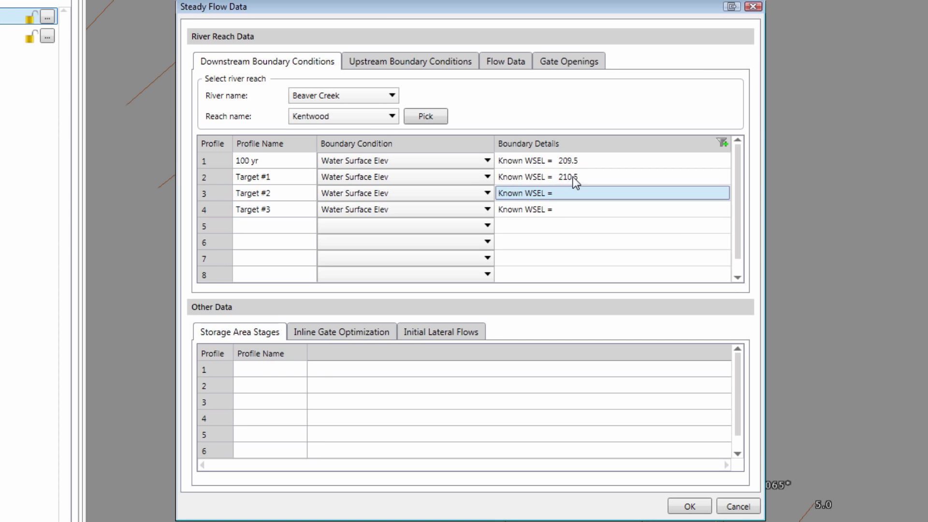
{"action": "left_click", "coordinate": [573, 177]}
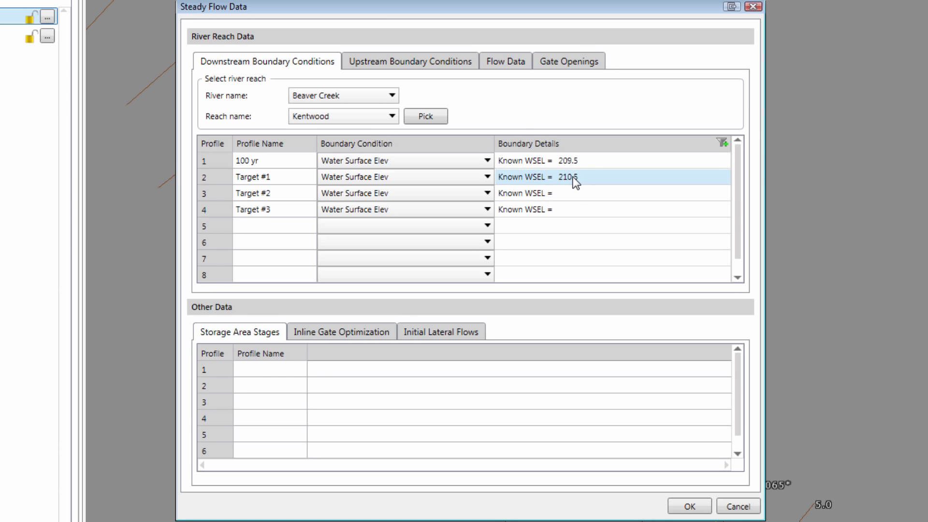
{"action": "left_click", "coordinate": [565, 195]}
{"action": "type", "text": "210.5"}
{"action": "left_click", "coordinate": [565, 210]}
{"action": "type", "text": "210.5"}
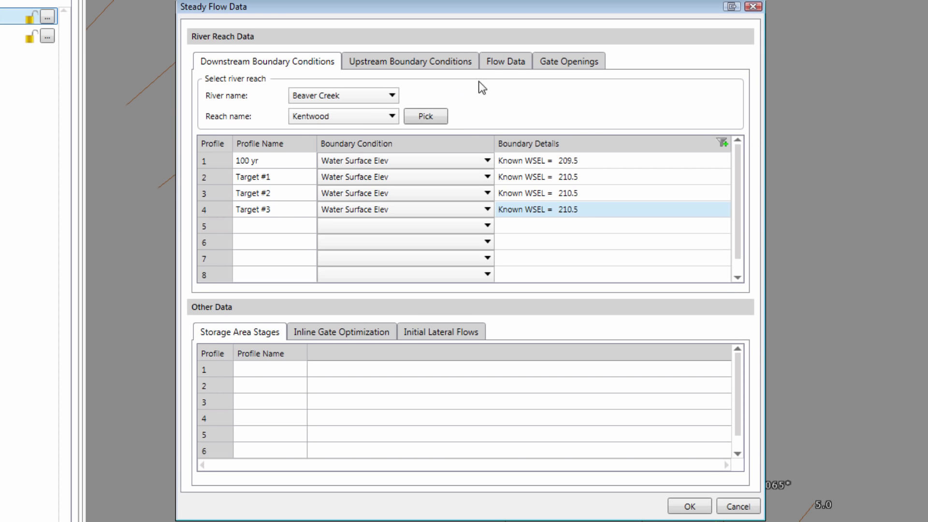
Step: Set the upstream flow at XS 5.99 to 10000 cfs for all three target profiles and accept the steady flow data
{"action": "left_click", "coordinate": [511, 63]}
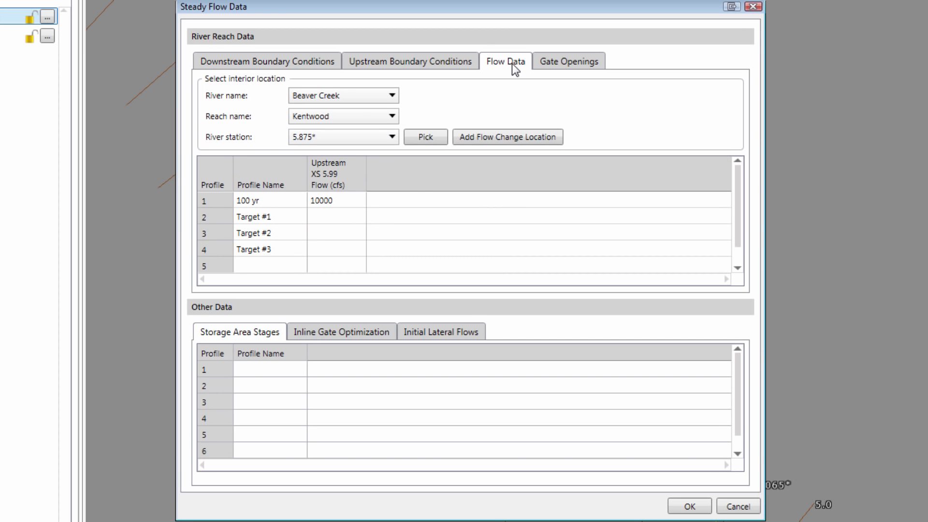
{"action": "left_click", "coordinate": [344, 203]}
{"action": "left_click", "coordinate": [342, 211]}
{"action": "type", "text": "10000"}
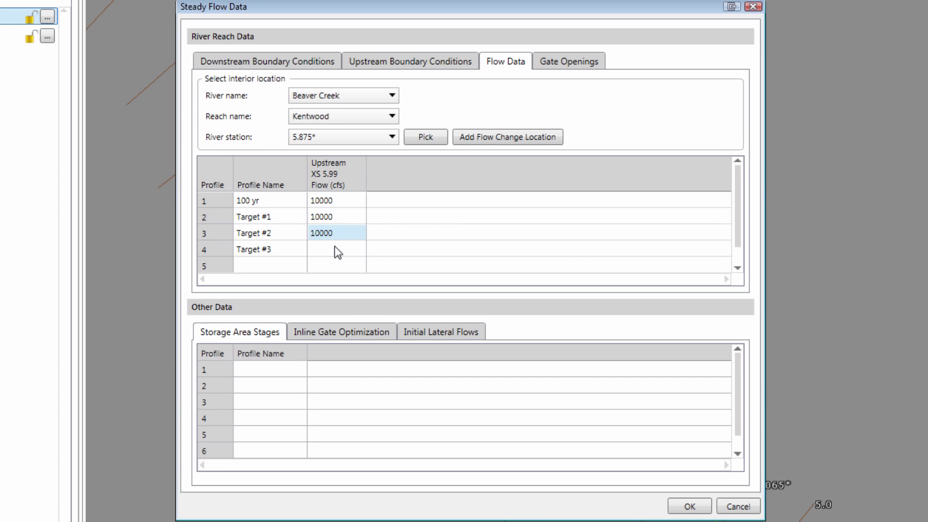
{"action": "left_click", "coordinate": [335, 245]}
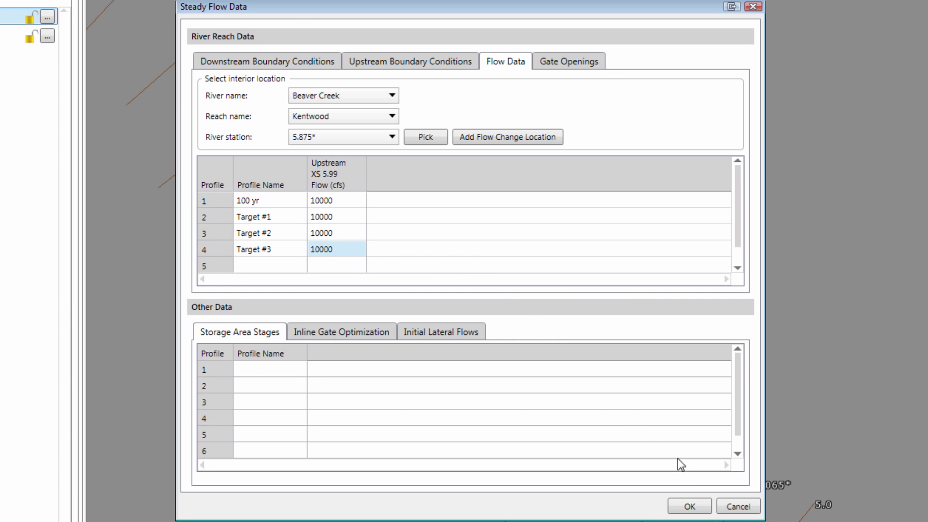
{"action": "left_click", "coordinate": [687, 508]}
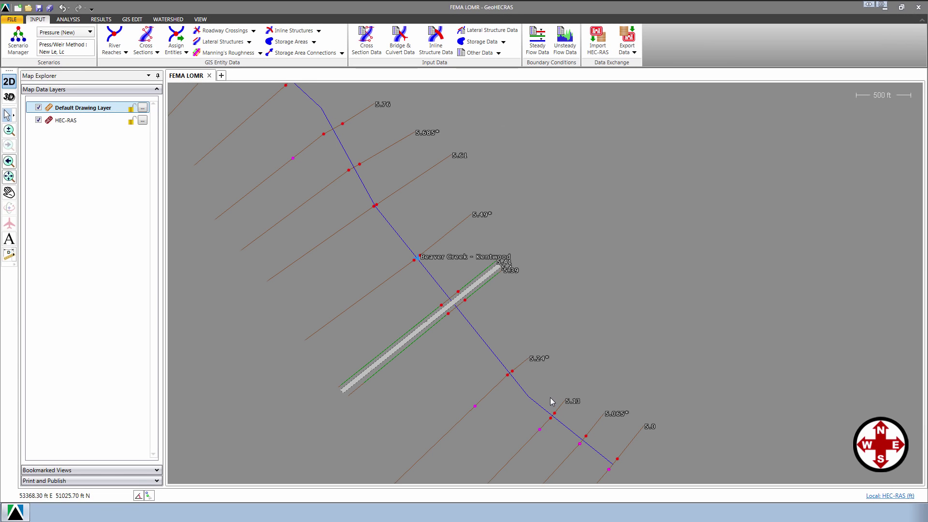
Step: Open the floodplain encroachments analysis and review the flood map settings for the floodplain and floodway extents
{"action": "left_click", "coordinate": [68, 21]}
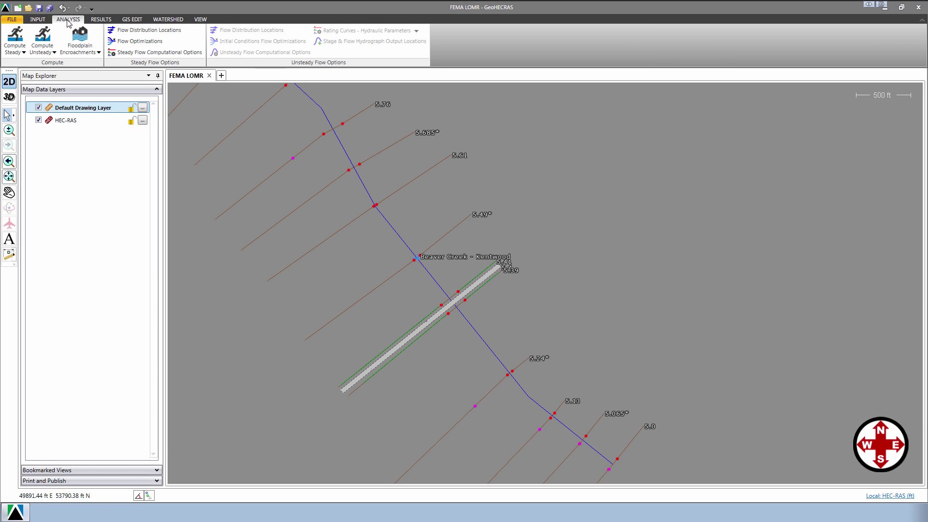
{"action": "left_click", "coordinate": [80, 39]}
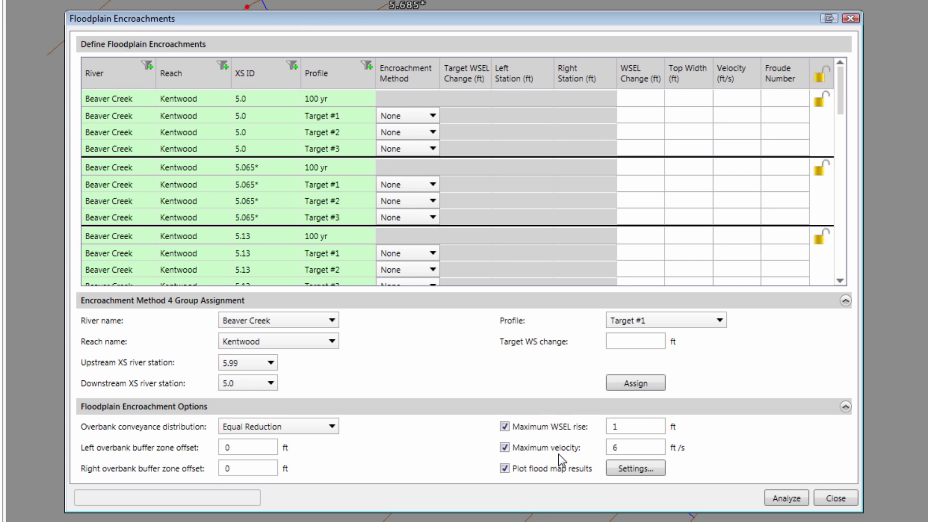
{"action": "left_click", "coordinate": [628, 469]}
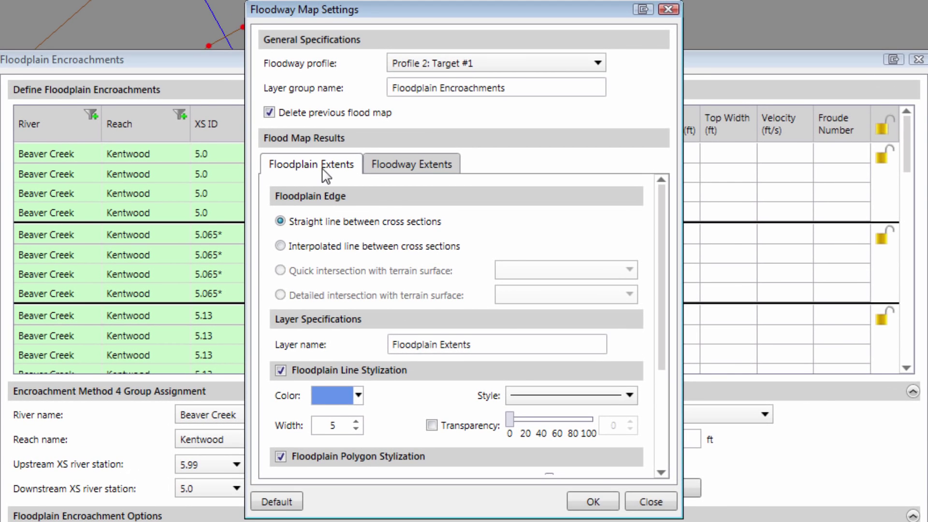
{"action": "left_click", "coordinate": [381, 169]}
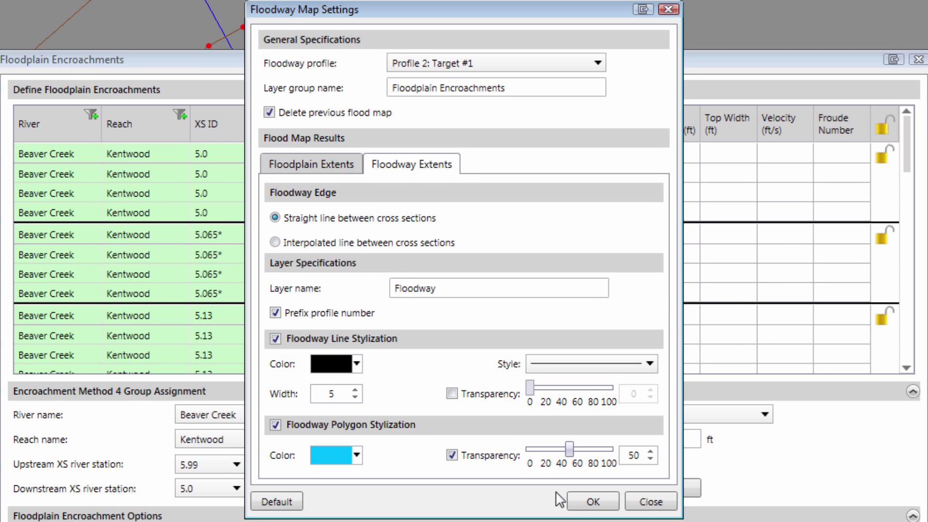
{"action": "left_click", "coordinate": [586, 500]}
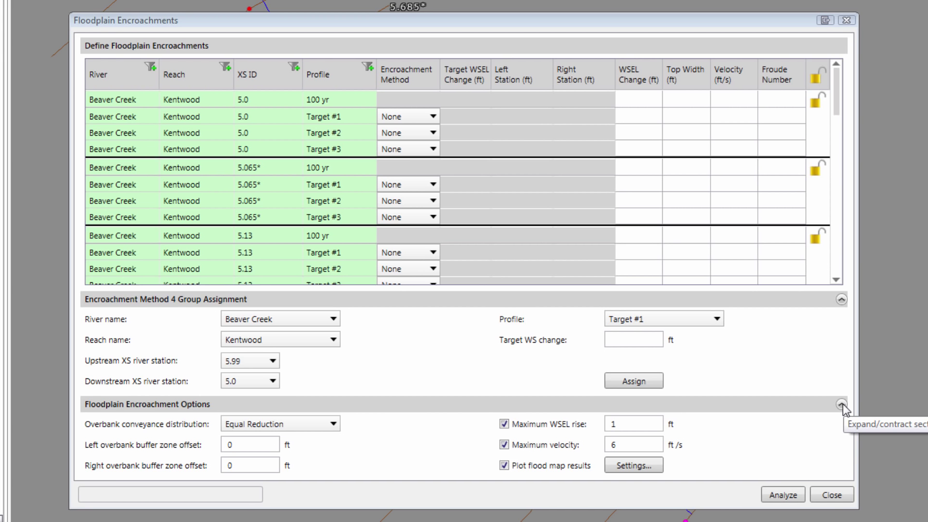
{"action": "left_click", "coordinate": [842, 405]}
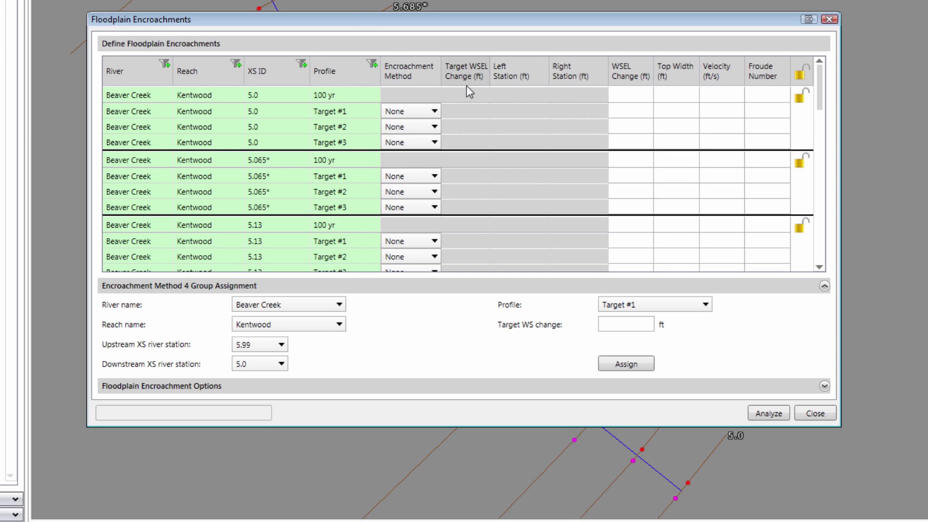
Step: Assign encroachment Method 4 with a 0.8 ft target water surface change to Target #1 from station 5.99 to 5.0
{"action": "left_click", "coordinate": [404, 112]}
{"action": "left_click", "coordinate": [623, 322]}
{"action": "type", "text": ".8"}
{"action": "left_click", "coordinate": [636, 362]}
{"action": "left_click", "coordinate": [637, 365]}
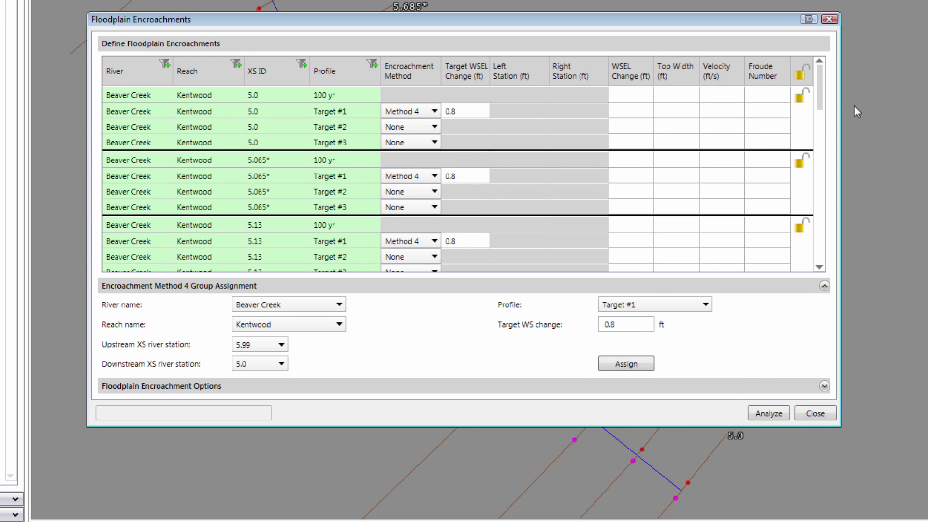
{"action": "left_click_drag", "start_coordinate": [819, 98], "coordinate": [833, 158]}
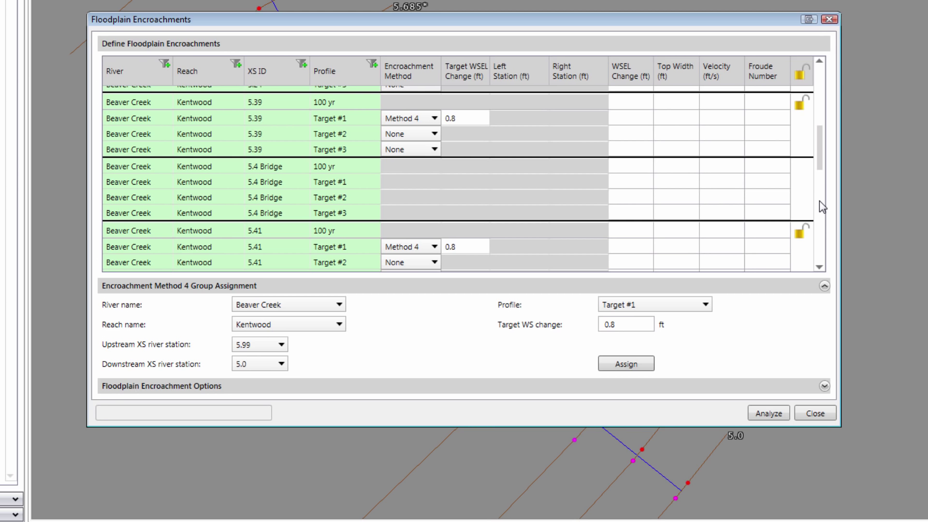
{"action": "left_click_drag", "start_coordinate": [822, 162], "coordinate": [829, 99]}
Step: Assign Method 4 with a 1 ft target water surface change to the Target #2 profile along the reach
{"action": "left_click", "coordinate": [690, 307]}
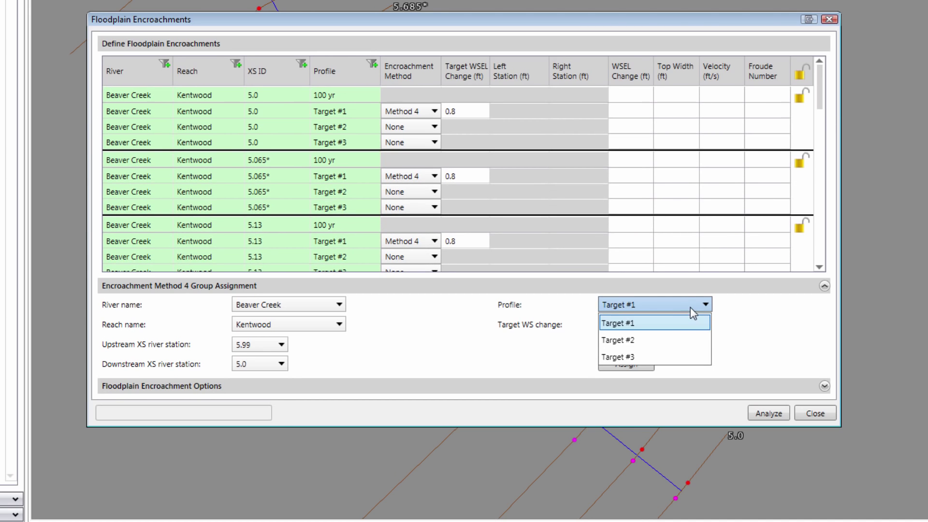
{"action": "left_click", "coordinate": [678, 337]}
{"action": "left_click_drag", "start_coordinate": [642, 332], "coordinate": [598, 326]}
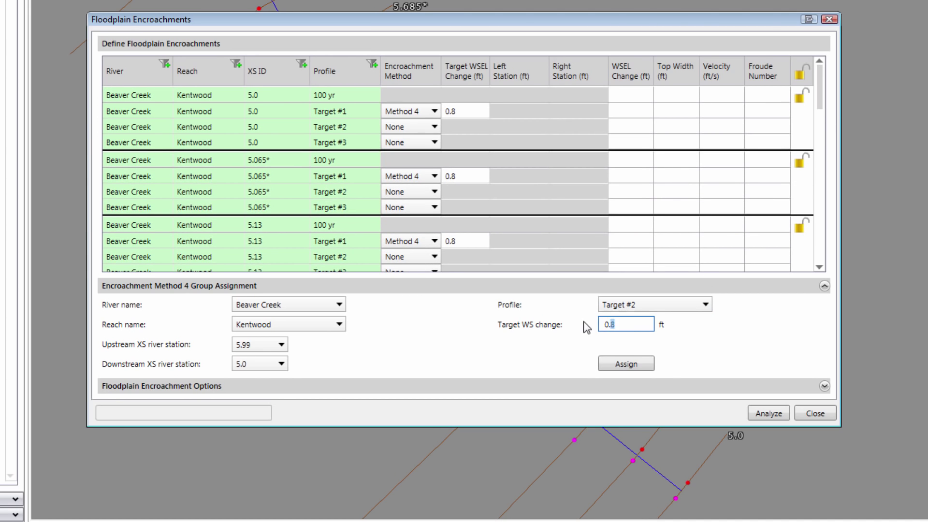
{"action": "type", "text": "1"}
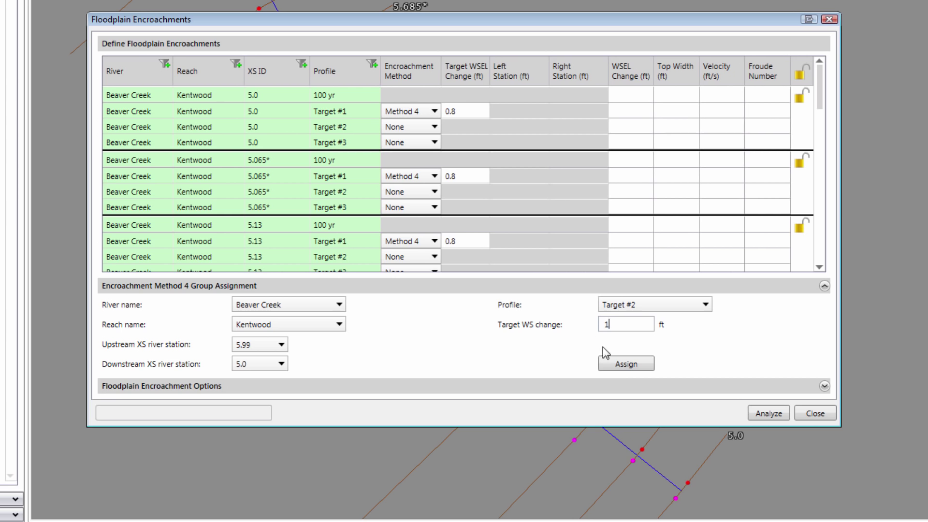
{"action": "left_click", "coordinate": [619, 367]}
Step: Assign Method 4 with a 1.2 ft target water surface change to Target #3 and run the encroachment analysis
{"action": "left_click", "coordinate": [607, 311]}
{"action": "left_click", "coordinate": [637, 354]}
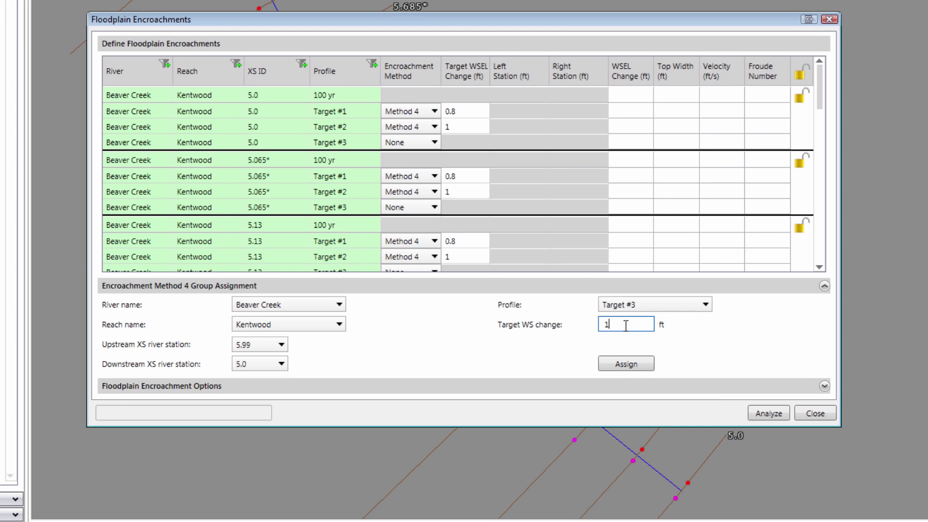
{"action": "type", "text": ".2"}
{"action": "left_click", "coordinate": [636, 361]}
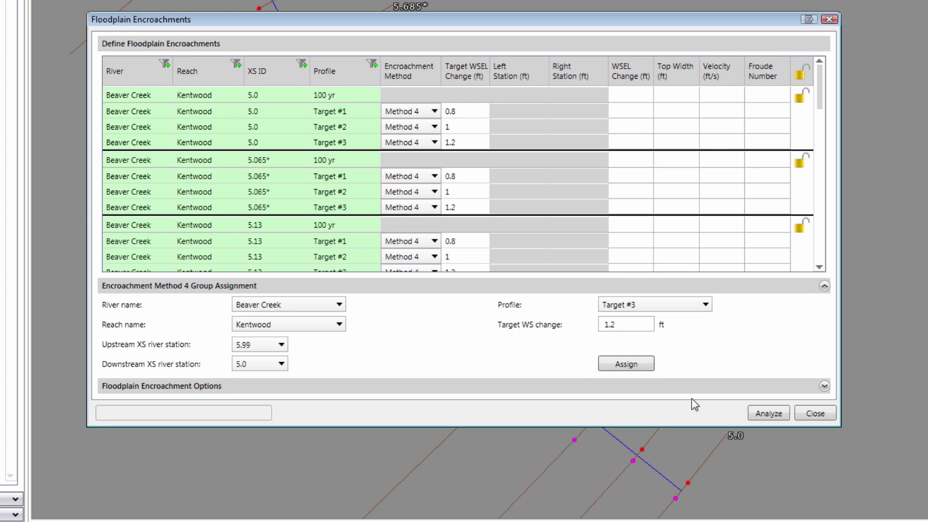
{"action": "left_click", "coordinate": [764, 413]}
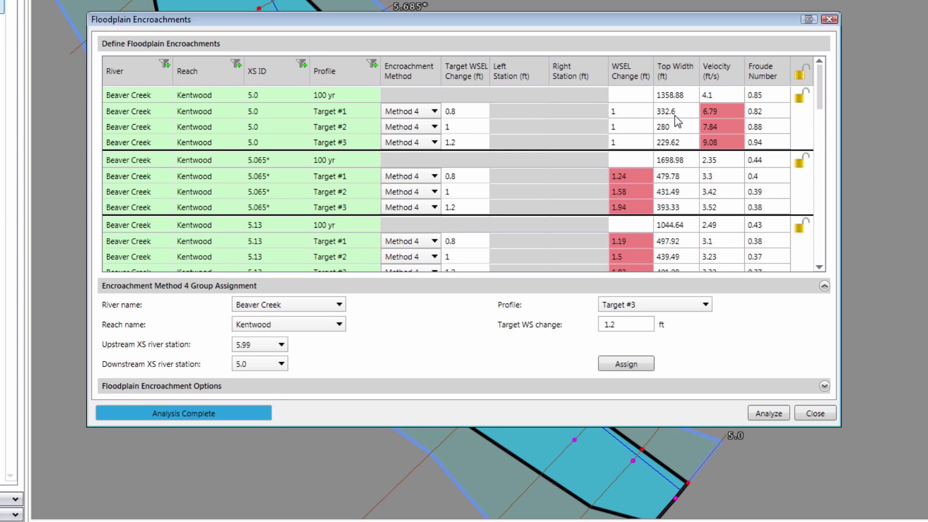
Step: Set the target WSEL changes at cross section 5.0 to 0.2, 0.4 and 0.8 ft for Targets #1 to #3 and rerun the analysis
{"action": "left_click", "coordinate": [462, 112]}
{"action": "left_click", "coordinate": [465, 143]}
{"action": "type", "text": "0.8"}
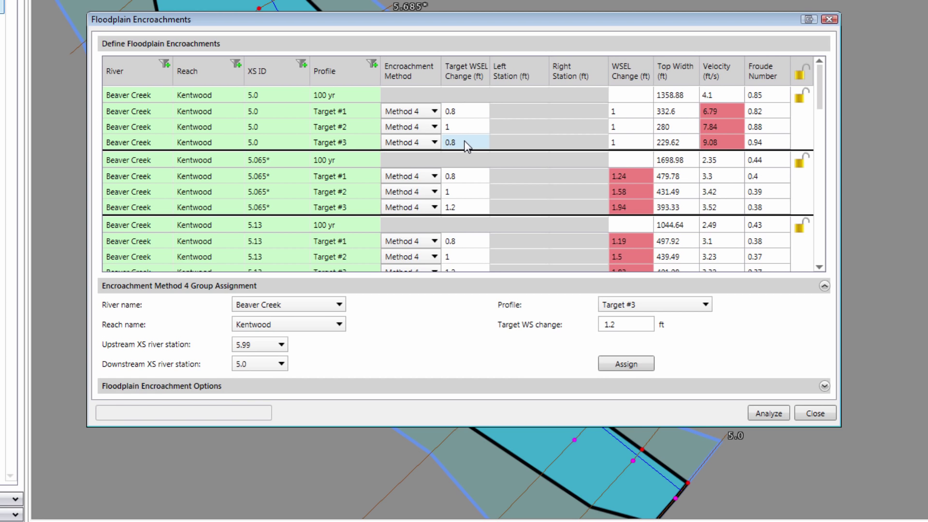
{"action": "left_click", "coordinate": [465, 113]}
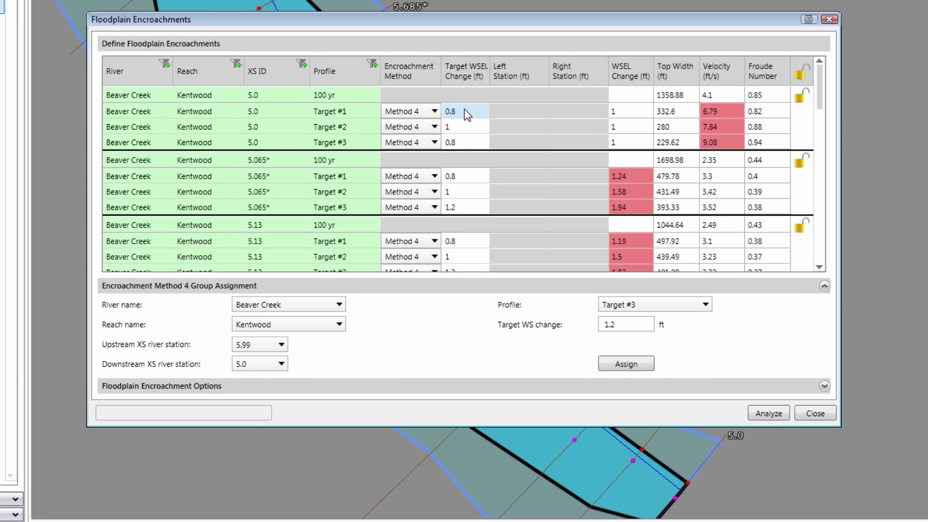
{"action": "type", "text": "1.2"}
{"action": "key", "text": "Return"}
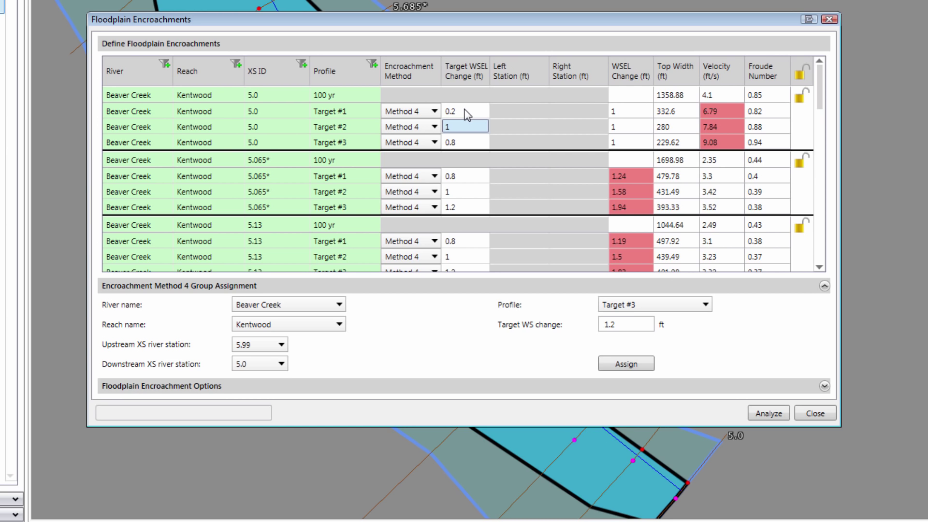
{"action": "type", "text": "0.4"}
{"action": "key", "text": "Return"}
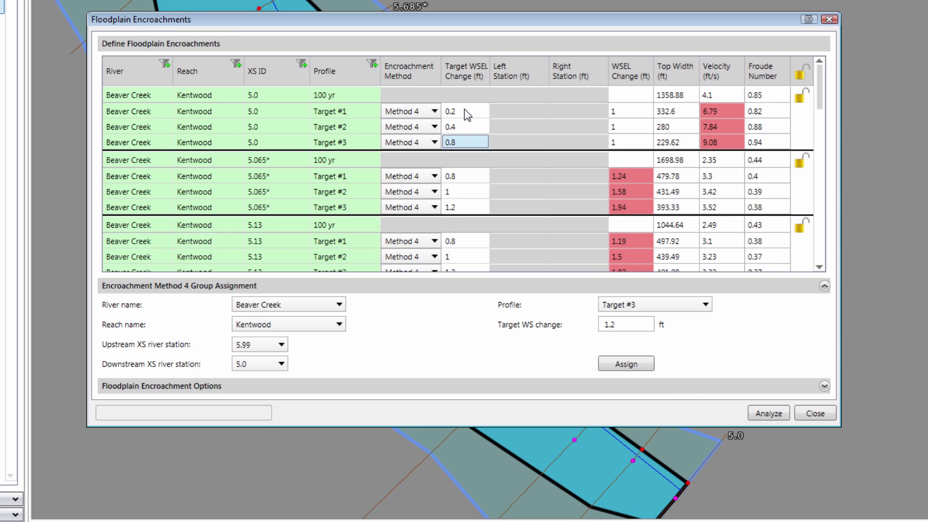
{"action": "left_click", "coordinate": [776, 417]}
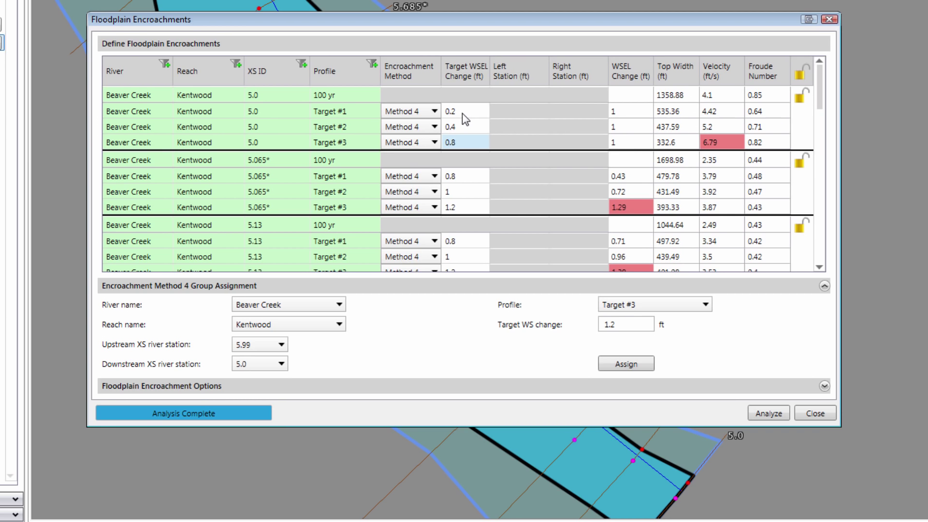
Step: Set the target WSEL changes at cross section 5.0 to 0.3 ft for Target #2 and 0.4 ft for Target #3, and rerun the analysis
{"action": "left_click", "coordinate": [457, 144]}
{"action": "type", "text": "0.4"}
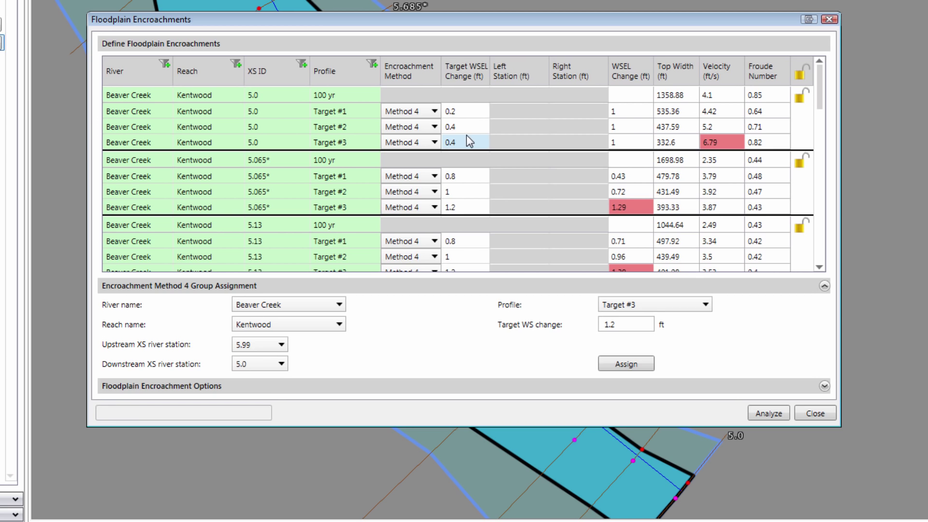
{"action": "left_click", "coordinate": [466, 133]}
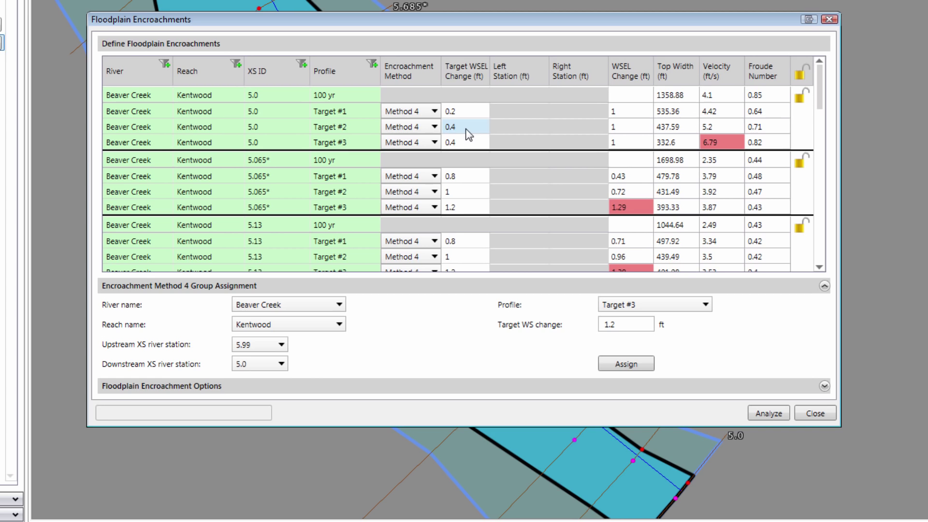
{"action": "type", "text": ".3"}
{"action": "left_click", "coordinate": [761, 413]}
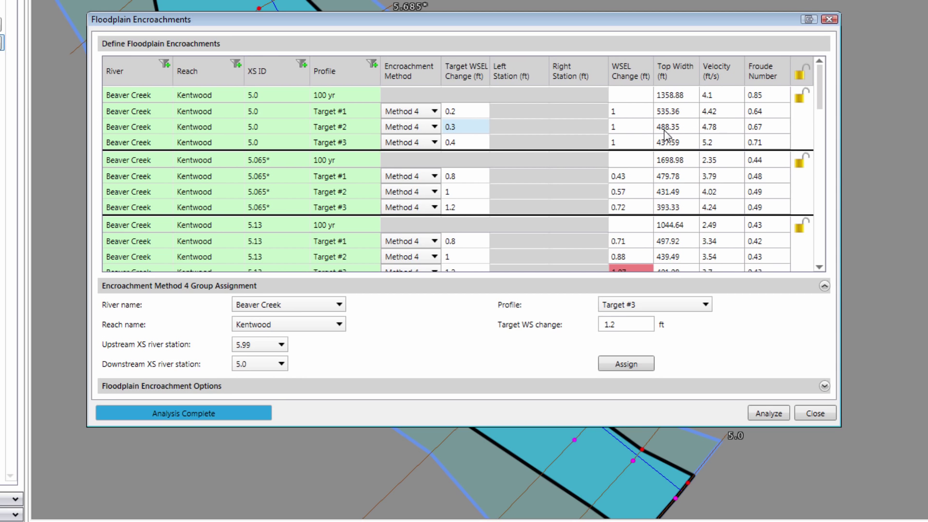
Step: Copy the 0.3 ft target WSEL change to Targets #1 and #3 at cross section 5.0, lock that section and rerun the analysis
{"action": "left_click", "coordinate": [461, 131]}
{"action": "left_click_drag", "start_coordinate": [462, 129], "coordinate": [438, 135]}
{"action": "key", "text": "ctrl+c"}
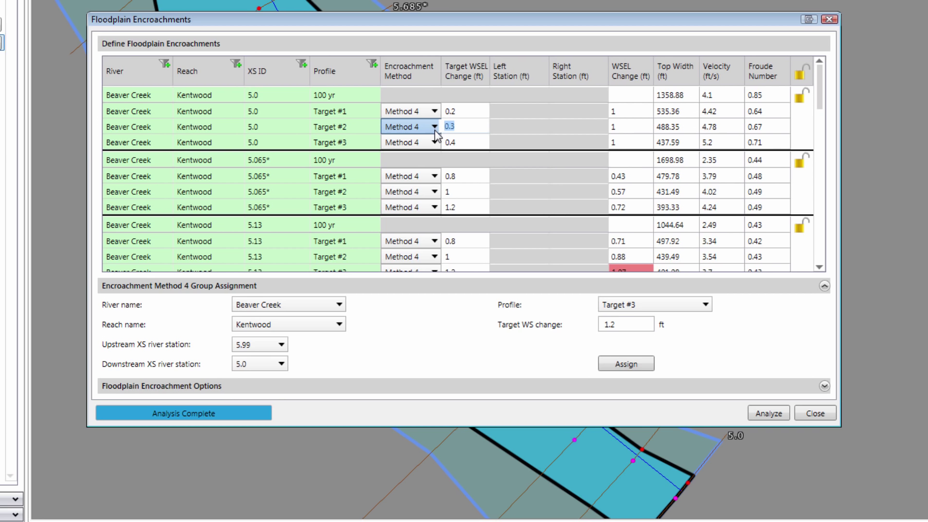
{"action": "left_click", "coordinate": [474, 115]}
{"action": "key", "text": "ctrl+v"}
{"action": "left_click", "coordinate": [467, 141]}
{"action": "key", "text": "ctrl+v"}
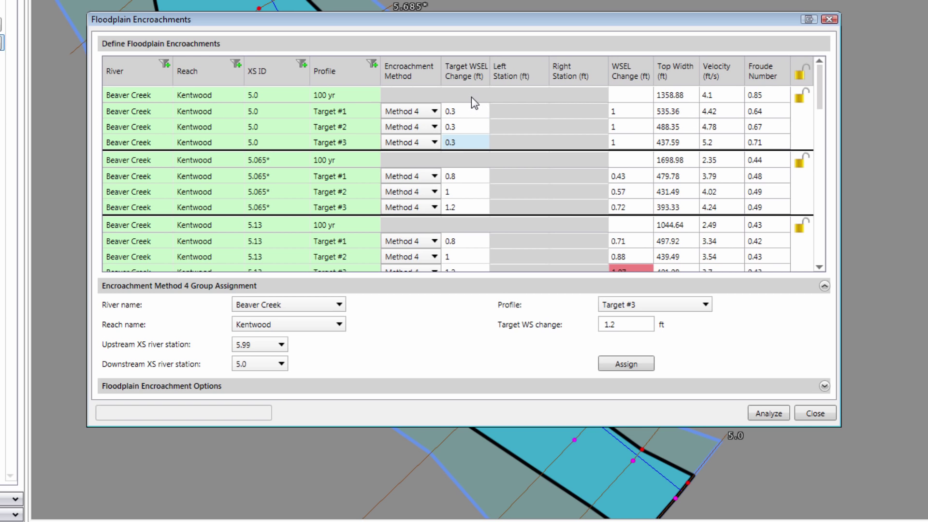
{"action": "left_click", "coordinate": [802, 98]}
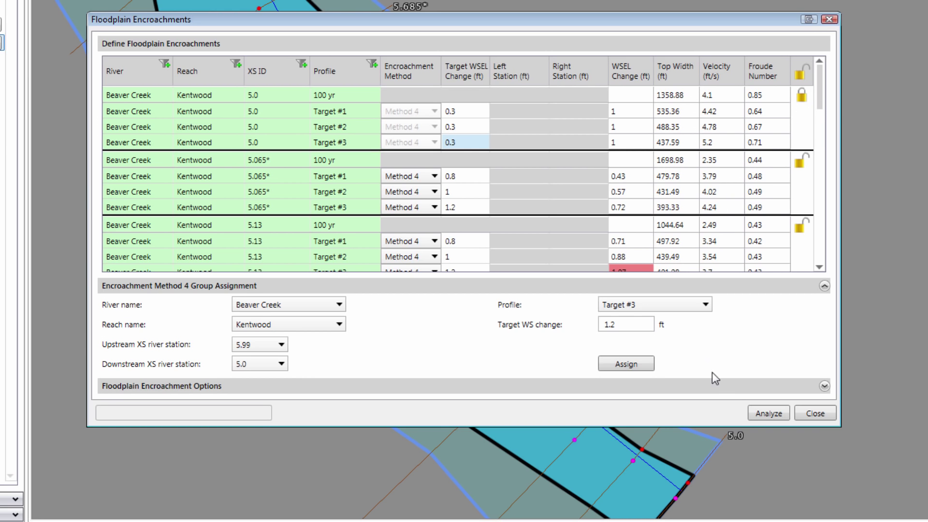
{"action": "left_click", "coordinate": [757, 414]}
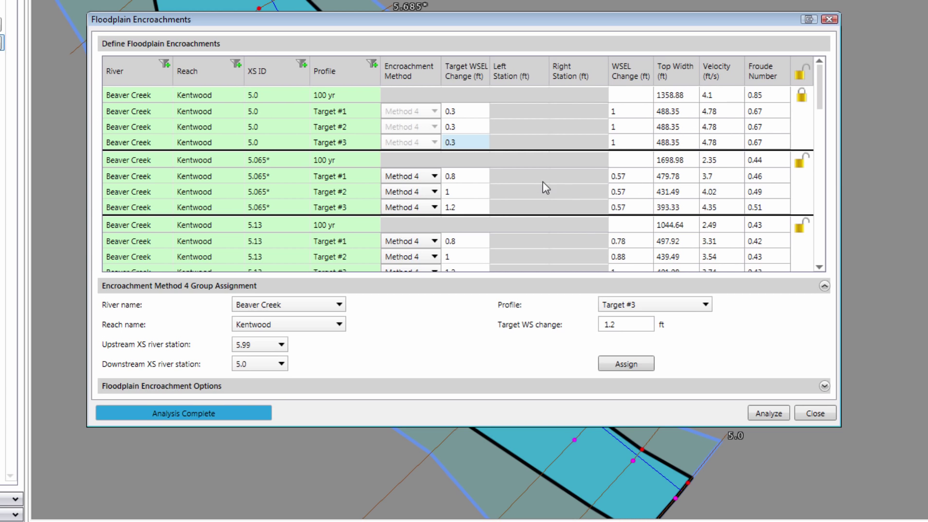
Step: Set Targets #2 and #3 at cross section 5.065* to 0.8 ft, lock that section and rerun the analysis
{"action": "left_click", "coordinate": [474, 176]}
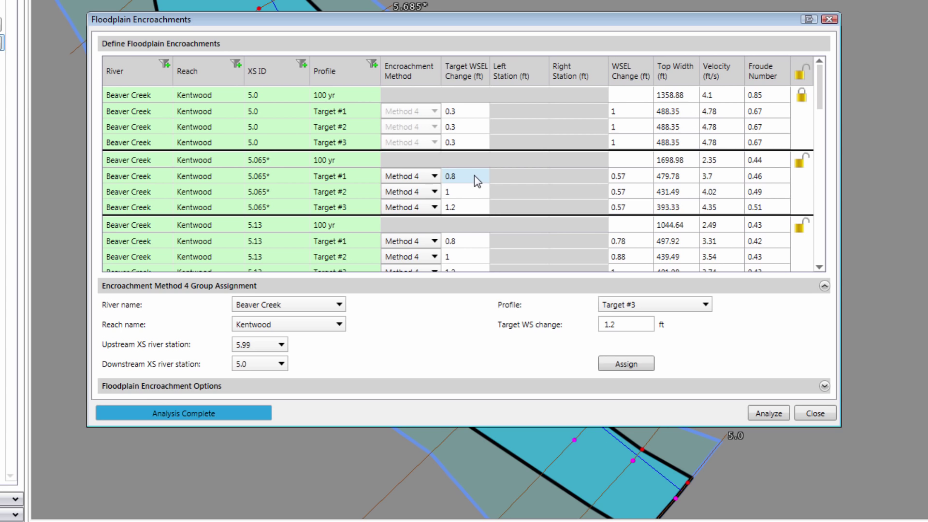
{"action": "left_click", "coordinate": [465, 191]}
{"action": "type", "text": "0.8"}
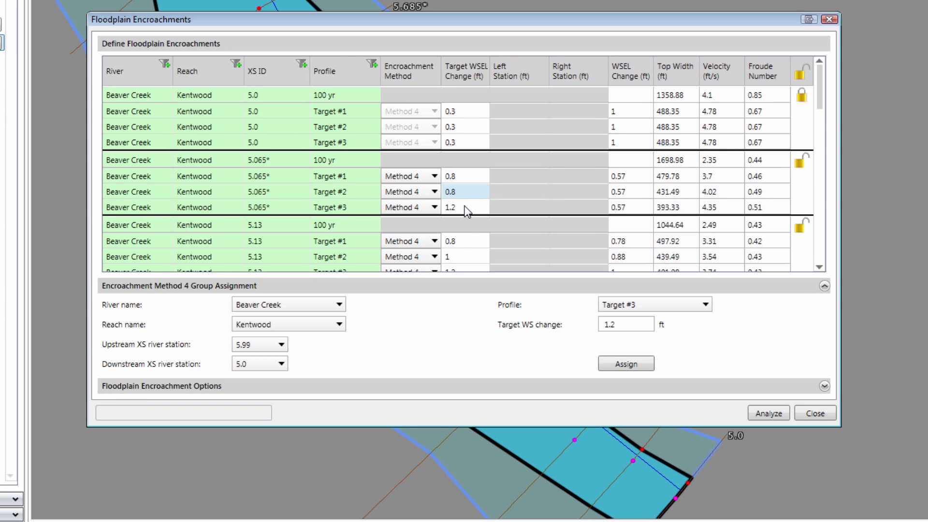
{"action": "left_click", "coordinate": [465, 208]}
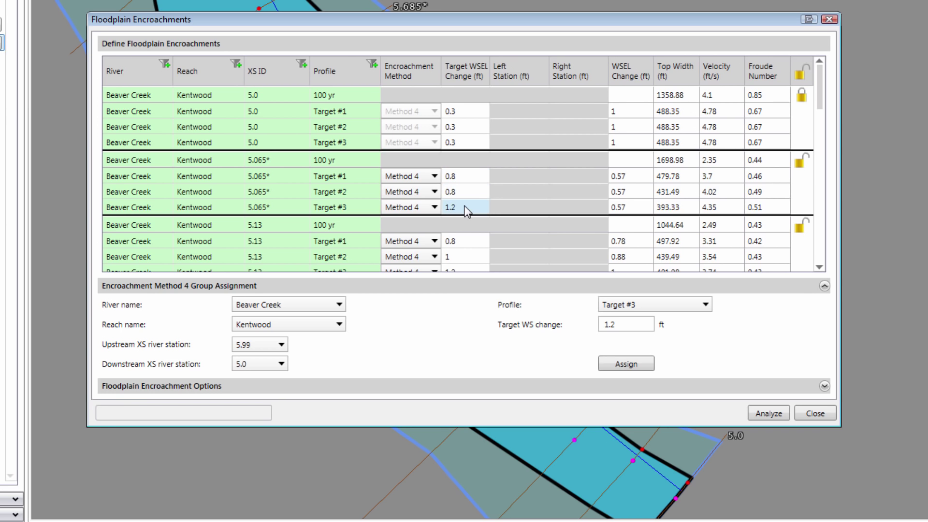
{"action": "left_click", "coordinate": [802, 162]}
{"action": "left_click", "coordinate": [760, 412]}
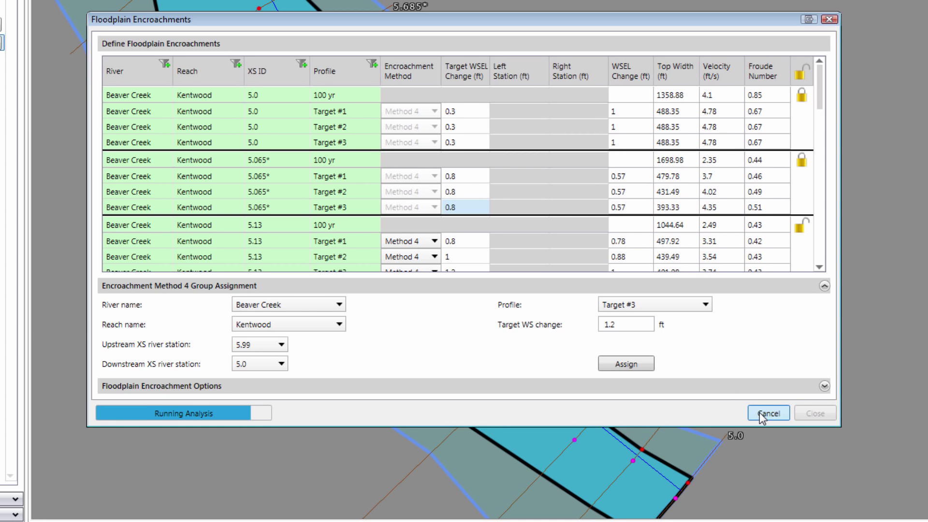
Step: Set the target WSEL change at cross section 5.13 to 0.8 ft for Targets #2 and #3, lock the section and rerun the analysis
{"action": "left_click", "coordinate": [819, 267]}
{"action": "left_click", "coordinate": [819, 267]}
{"action": "left_click", "coordinate": [819, 266]}
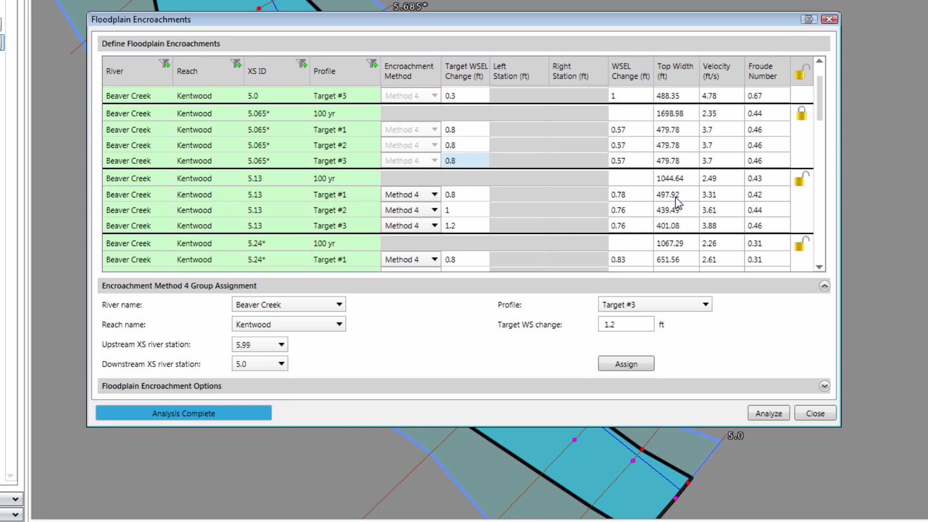
{"action": "left_click", "coordinate": [453, 197]}
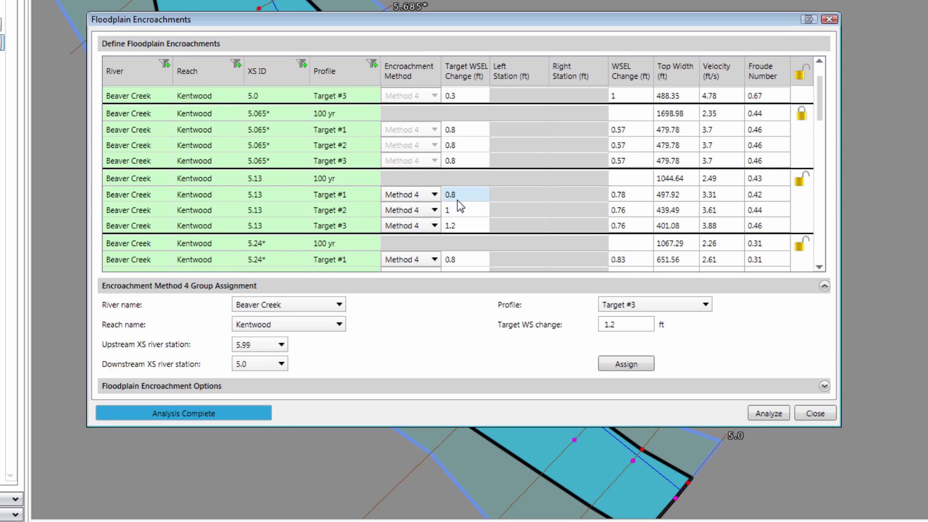
{"action": "left_click", "coordinate": [465, 210]}
{"action": "type", "text": "0.8"}
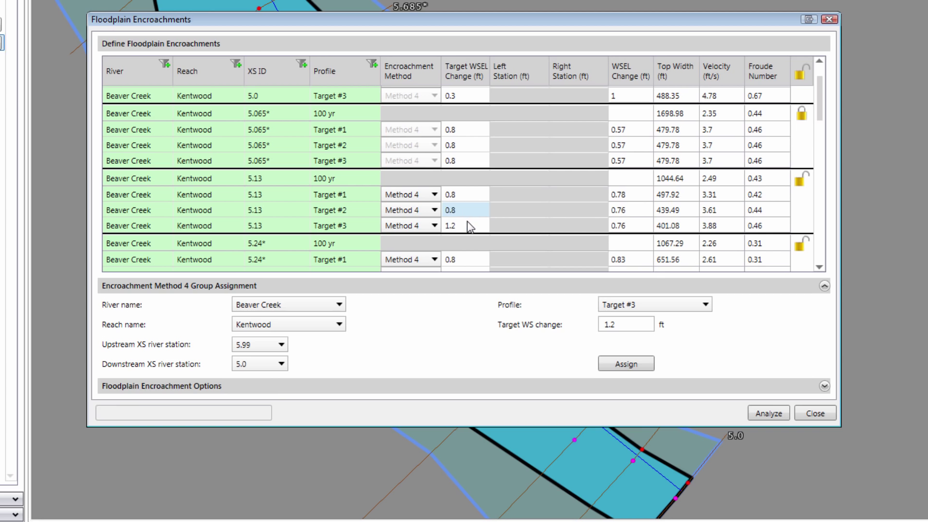
{"action": "left_click", "coordinate": [467, 226]}
{"action": "type", "text": "0.8"}
{"action": "left_click", "coordinate": [802, 182]}
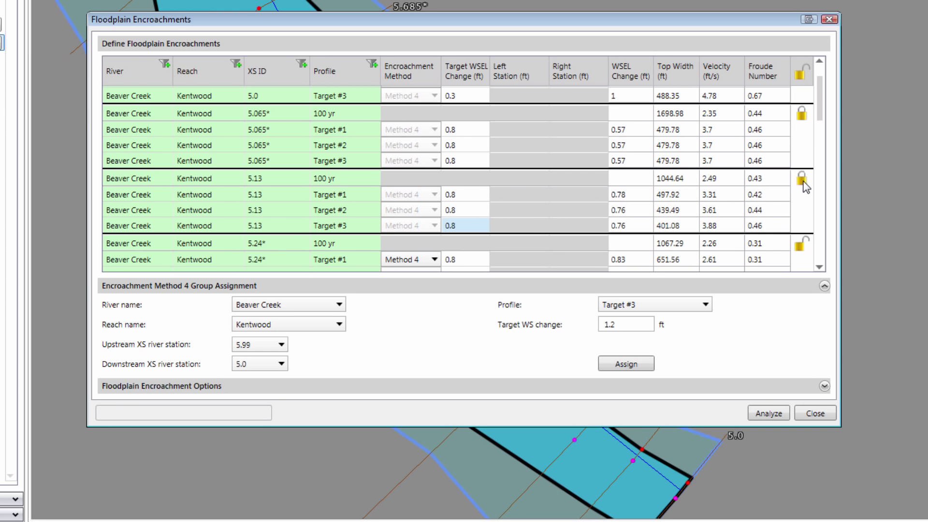
{"action": "left_click", "coordinate": [768, 414]}
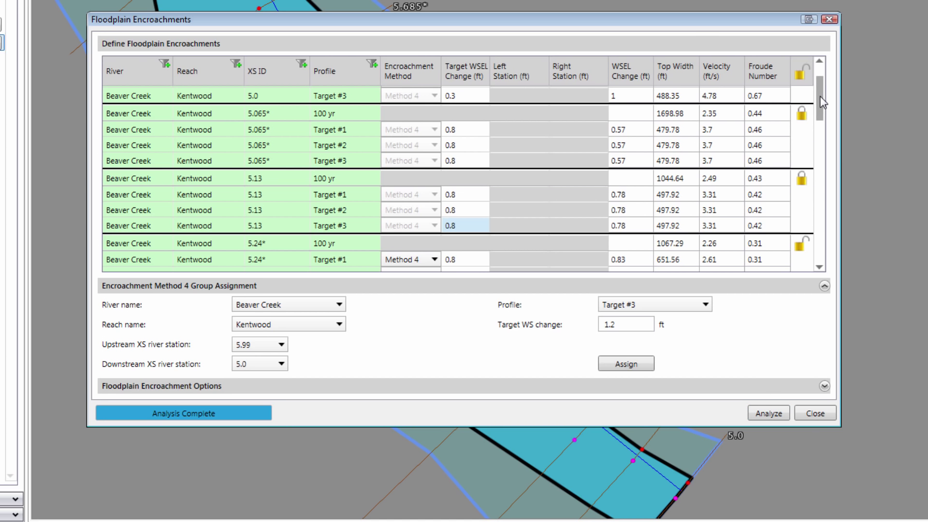
Step: Unlock cross section 5.0 and copy its Method 4 stations to Method 1 for current and all upstream cross sections, all profiles, including locked ones
{"action": "scroll", "coordinate": [822, 102], "scroll_direction": "up", "scroll_amount": 1}
{"action": "left_click_drag", "start_coordinate": [690, 21], "coordinate": [271, 21]}
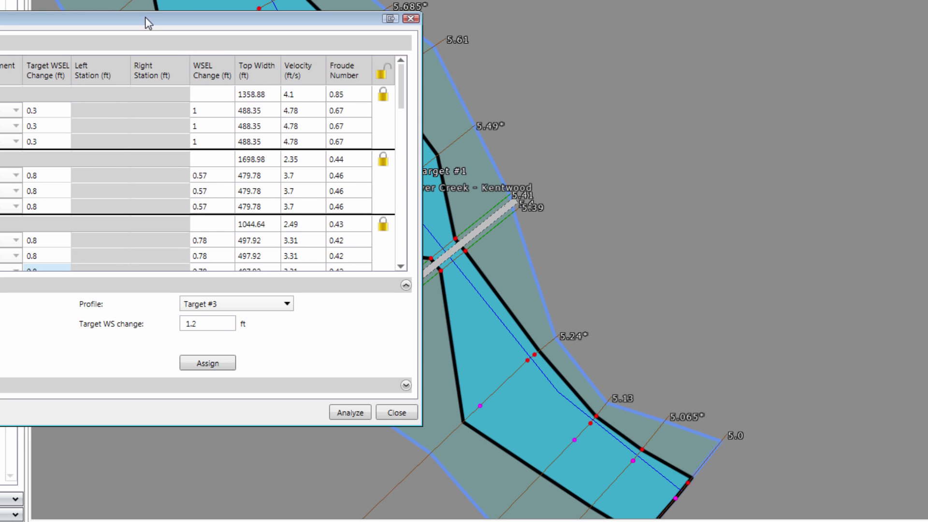
{"action": "left_click_drag", "start_coordinate": [144, 17], "coordinate": [584, 34]}
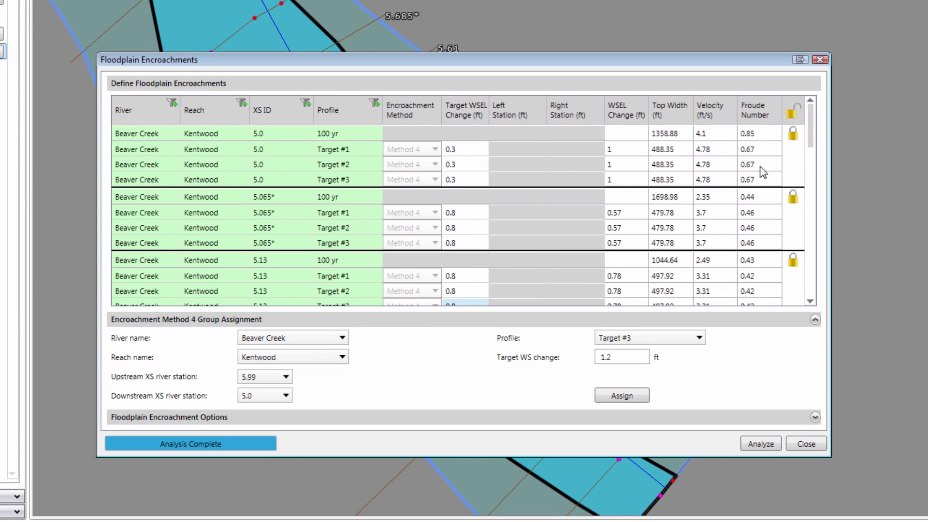
{"action": "left_click", "coordinate": [796, 135]}
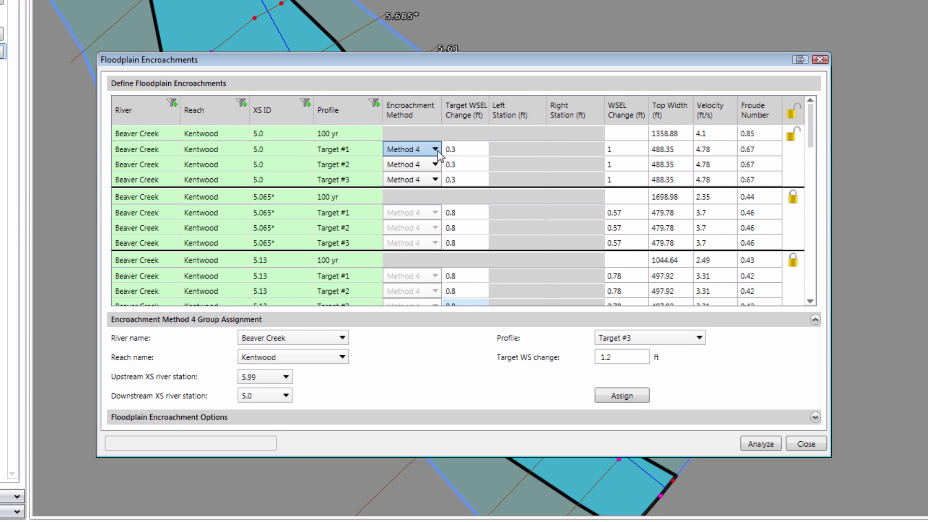
{"action": "left_click", "coordinate": [435, 151]}
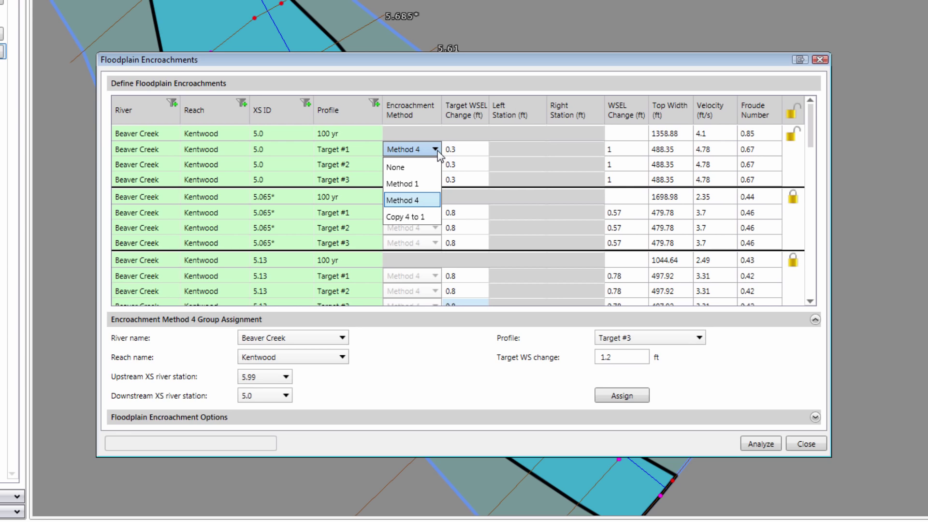
{"action": "left_click", "coordinate": [422, 216]}
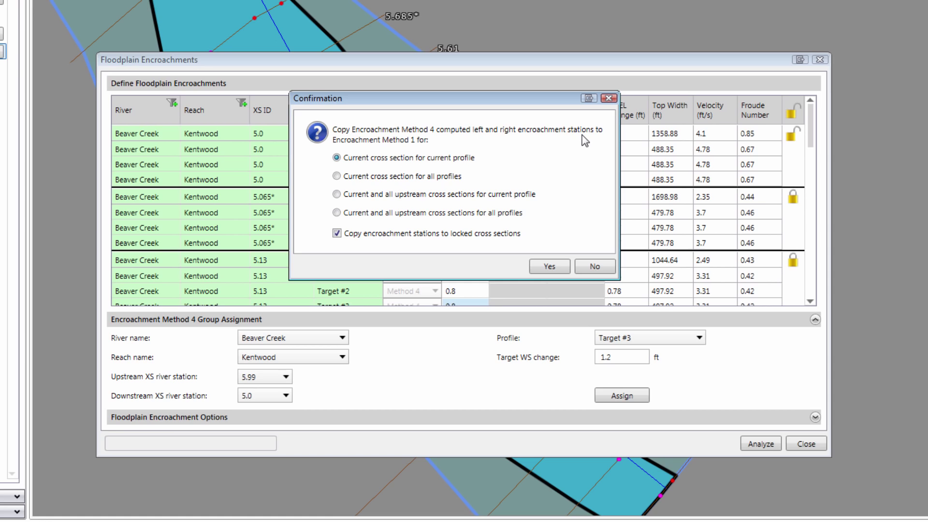
{"action": "left_click", "coordinate": [363, 215]}
{"action": "left_click", "coordinate": [549, 267]}
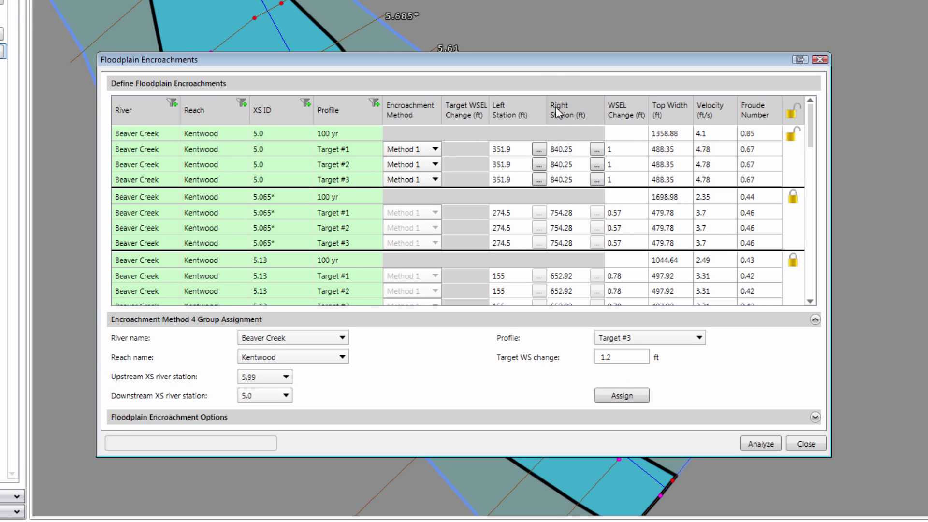
Step: Pick a new left encroachment station at about 295.96 ft on the map for Target #1 at cross section 5.0
{"action": "left_click_drag", "start_coordinate": [553, 63], "coordinate": [220, 0]}
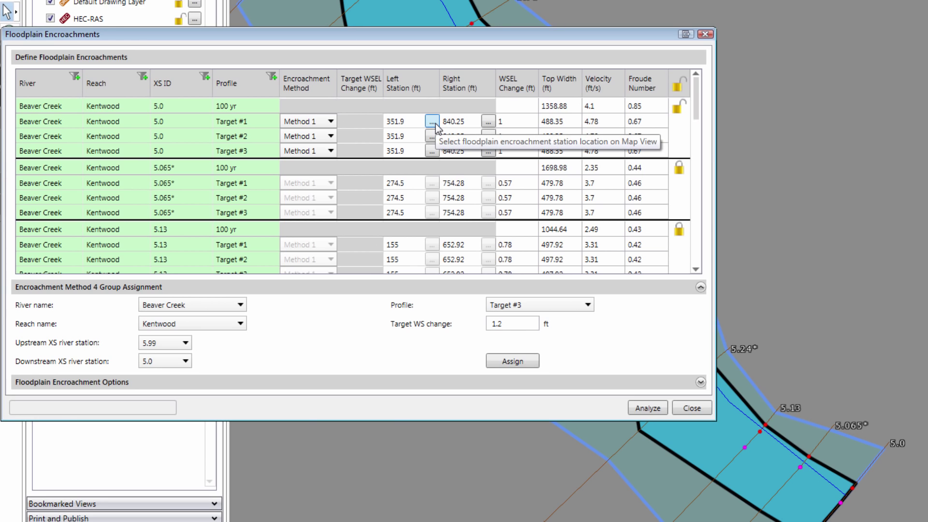
{"action": "left_click", "coordinate": [432, 121]}
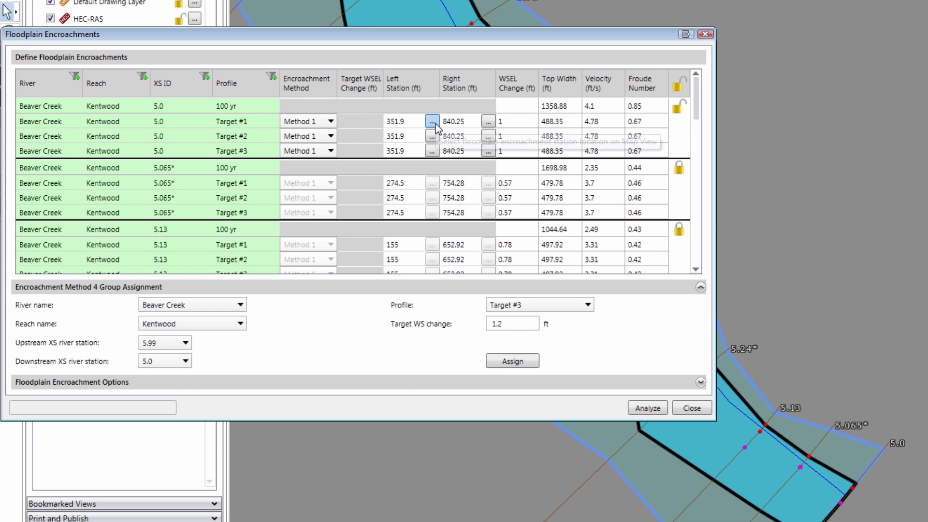
{"action": "left_click", "coordinate": [431, 121]}
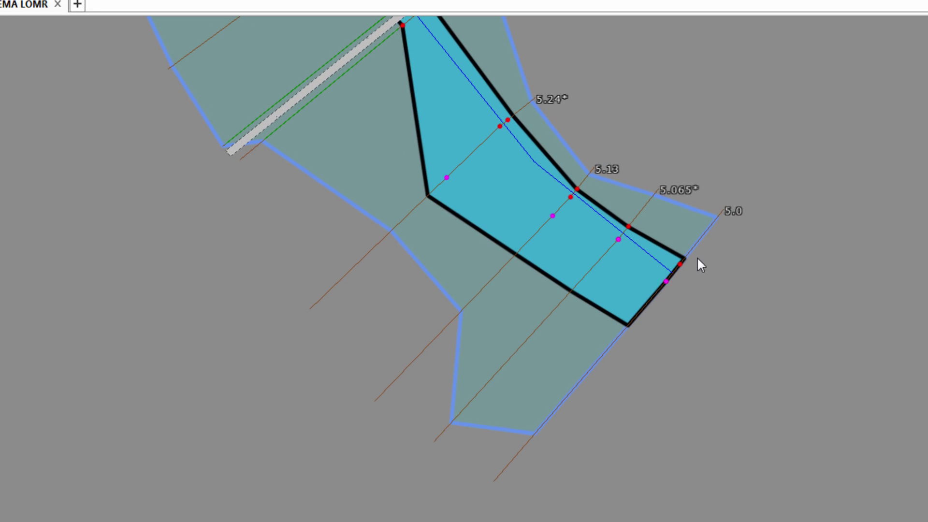
{"action": "scroll", "coordinate": [694, 251], "scroll_direction": "up", "scroll_amount": 2}
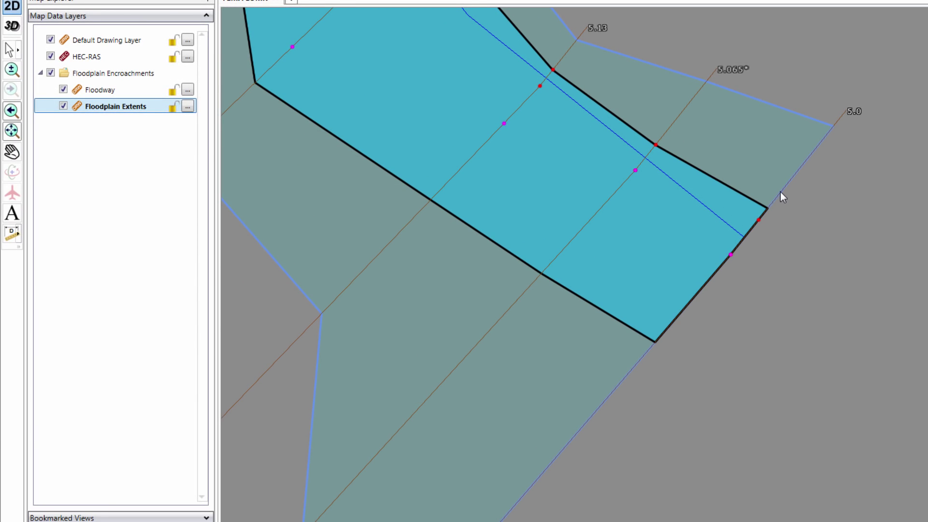
{"action": "left_click", "coordinate": [782, 192]}
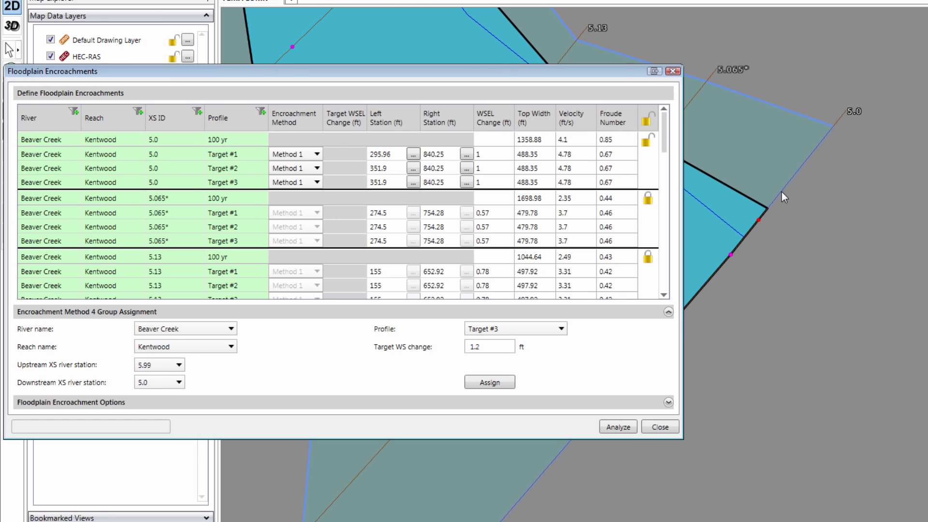
Step: Pick a right encroachment station at about 772.58 ft on the map for Target #1 at cross section 5.0 and rerun the analysis
{"action": "left_click", "coordinate": [466, 155]}
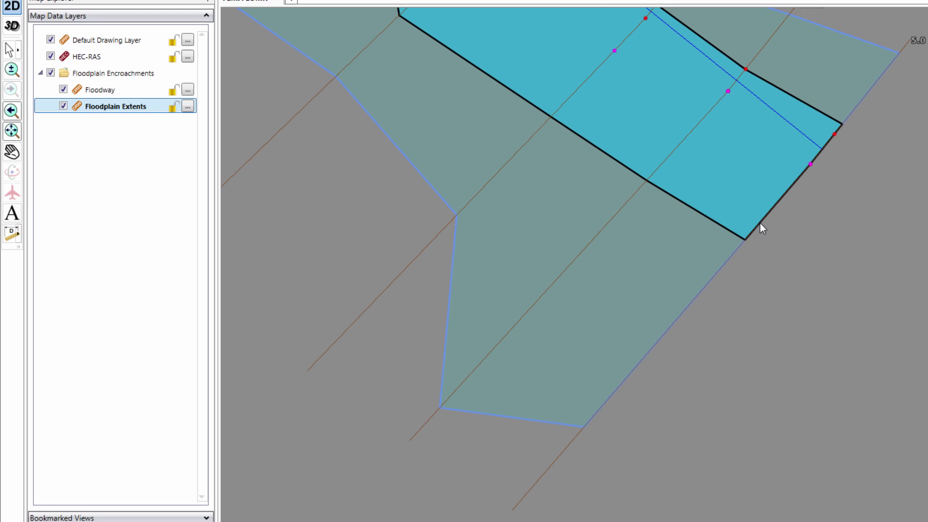
{"action": "left_click", "coordinate": [760, 222]}
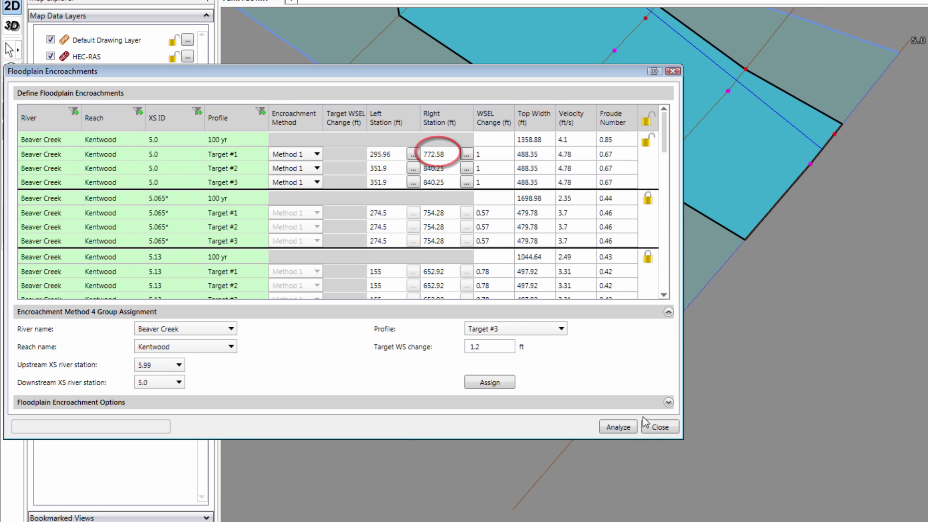
{"action": "left_click", "coordinate": [619, 427]}
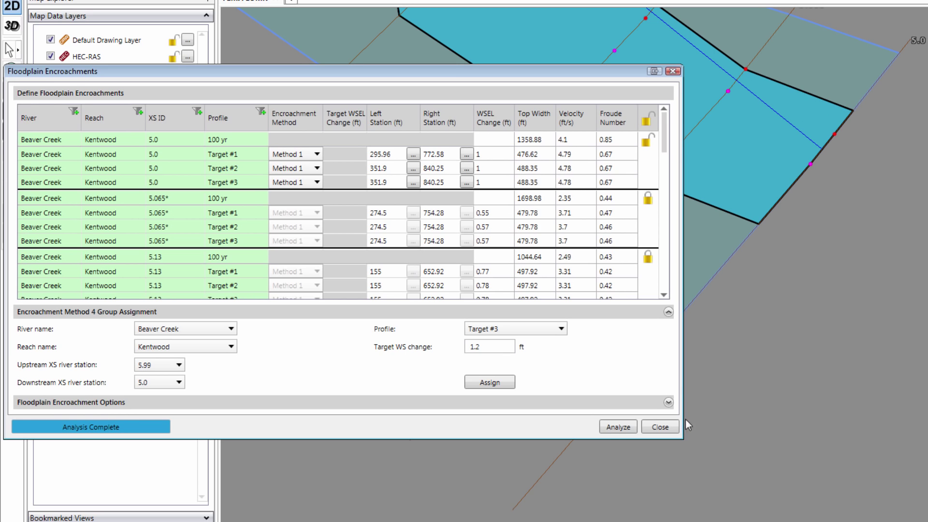
Step: Set the floodway map edge to an interpolated line between cross sections, rerun the analysis and close the encroachment dialog to view the map
{"action": "left_click", "coordinate": [668, 403]}
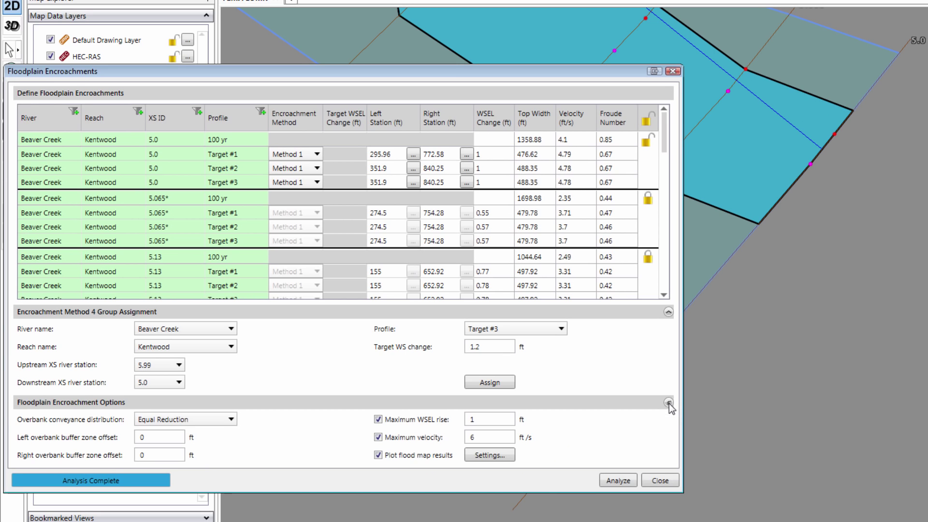
{"action": "left_click", "coordinate": [508, 454]}
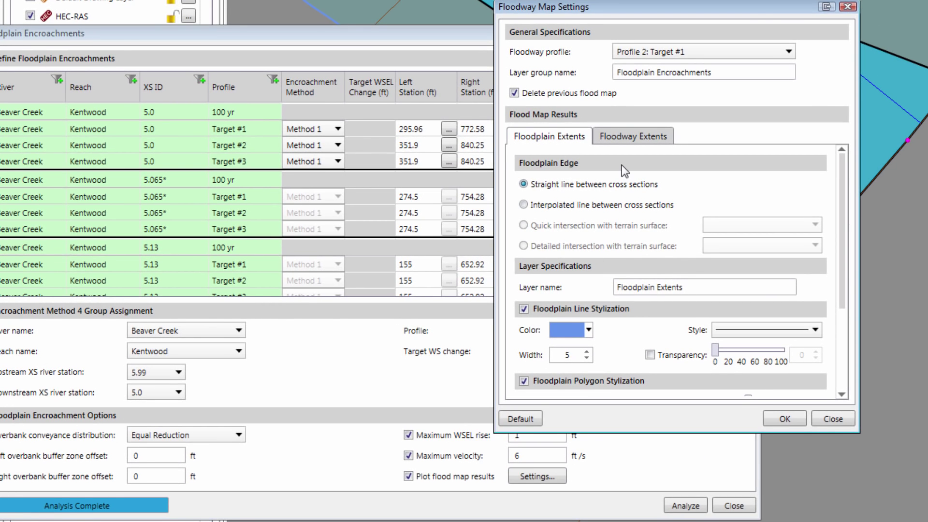
{"action": "left_click", "coordinate": [626, 138]}
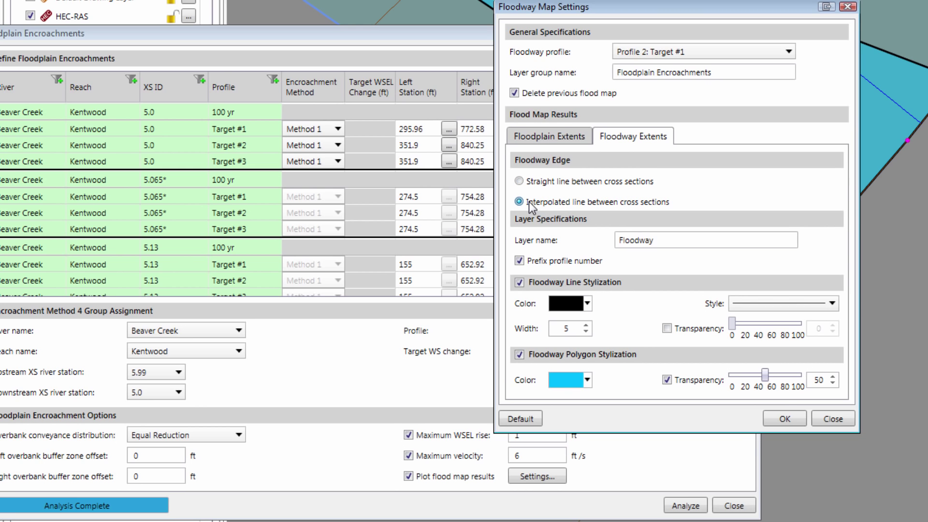
{"action": "left_click", "coordinate": [783, 417]}
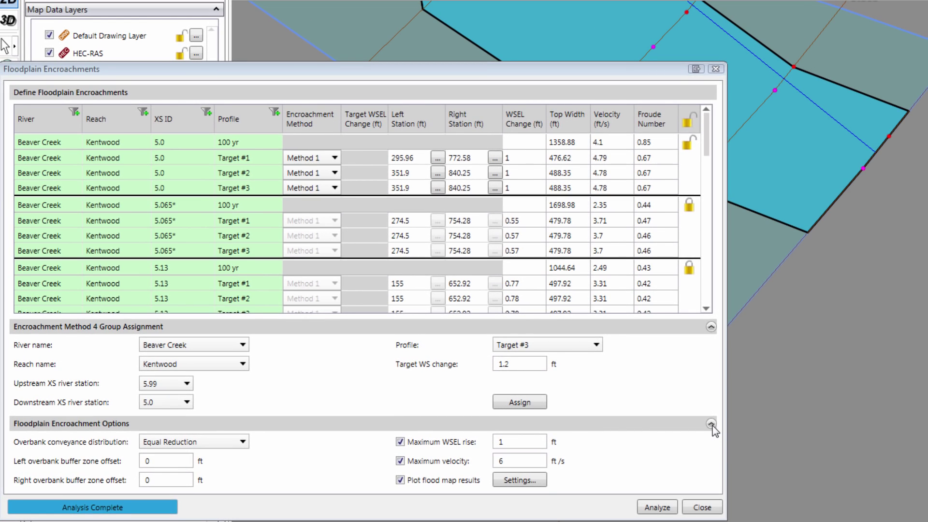
{"action": "left_click", "coordinate": [711, 425]}
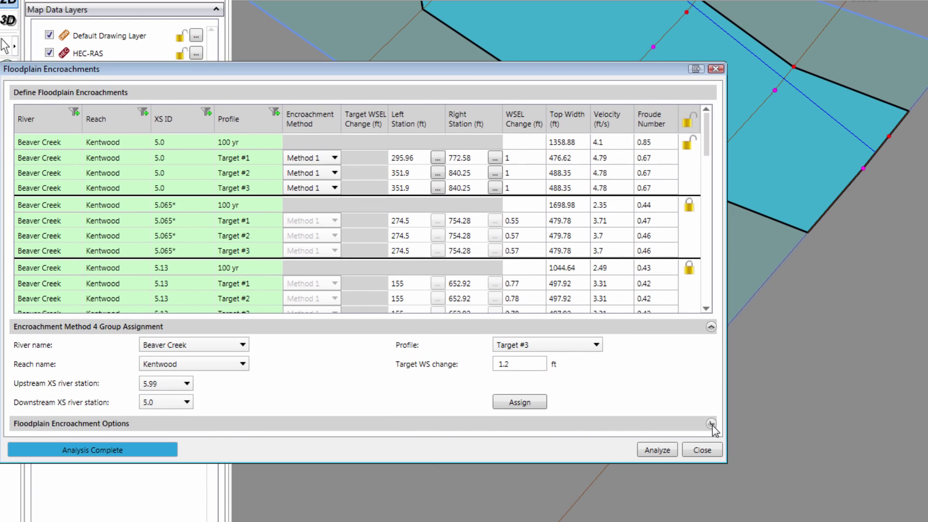
{"action": "left_click", "coordinate": [660, 454]}
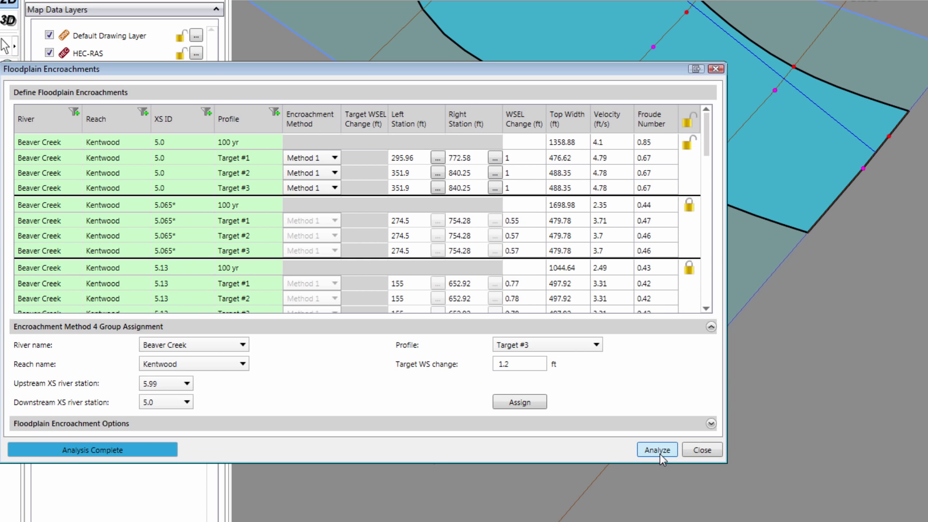
{"action": "left_click", "coordinate": [703, 450]}
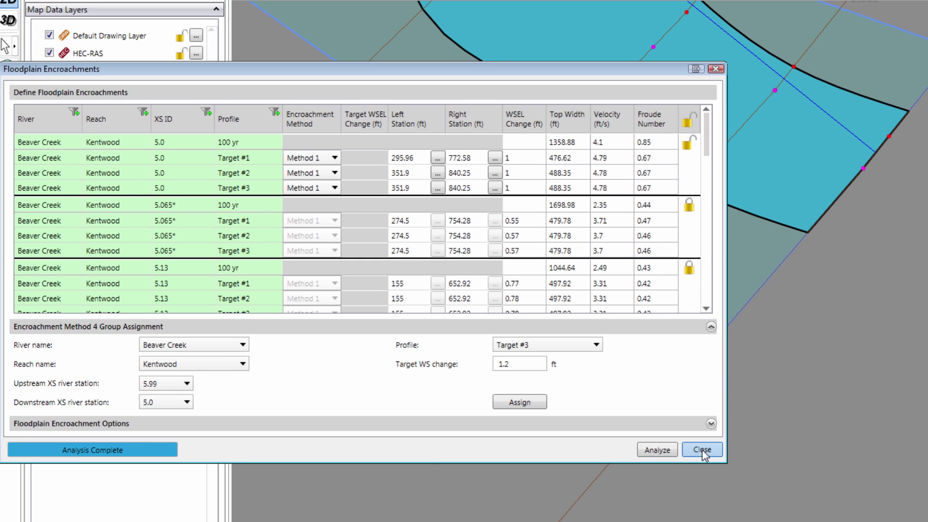
{"action": "left_click_drag", "start_coordinate": [651, 172], "coordinate": [631, 312]}
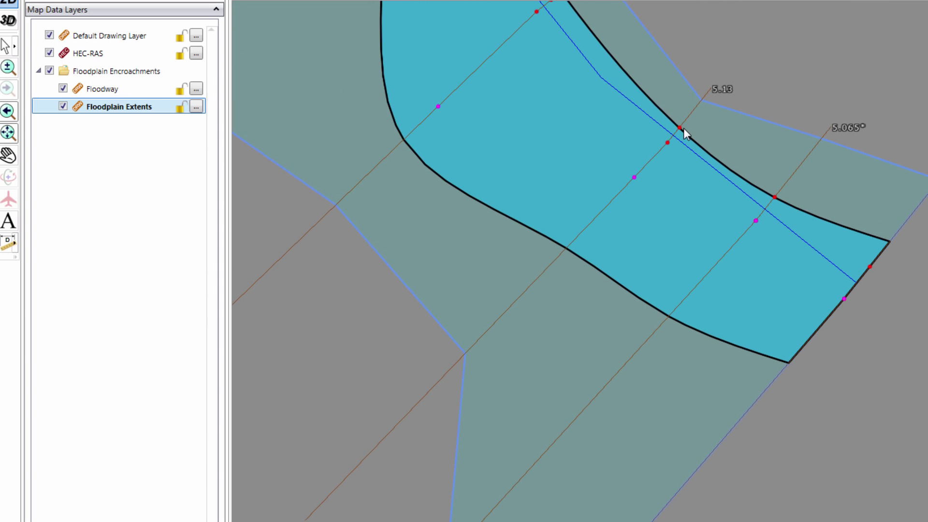